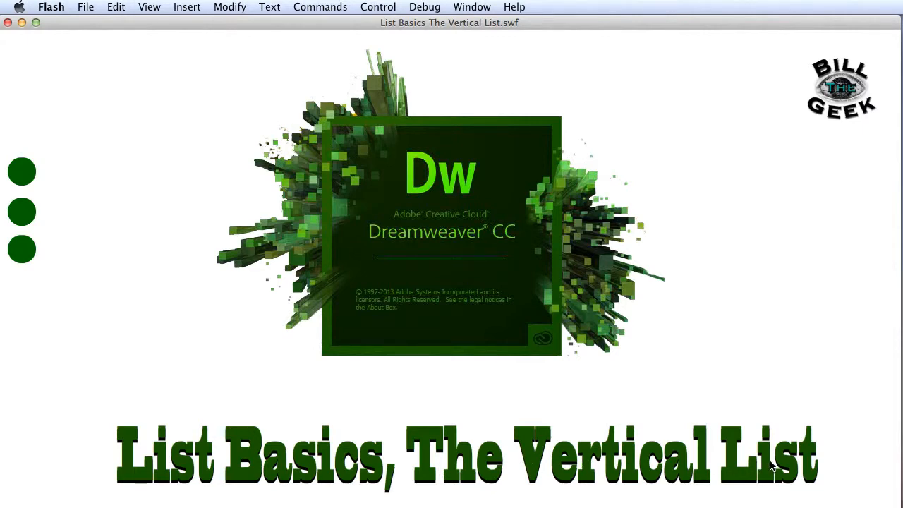
Step: Switch to Dreamweaver and remove the indentation before the opening <ul> tag in the code of Working With List.html
click(22, 23)
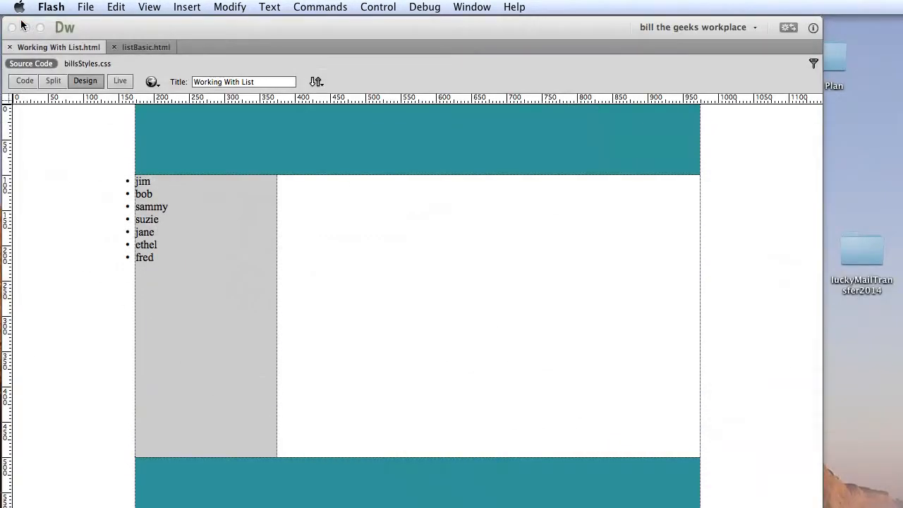
click(176, 24)
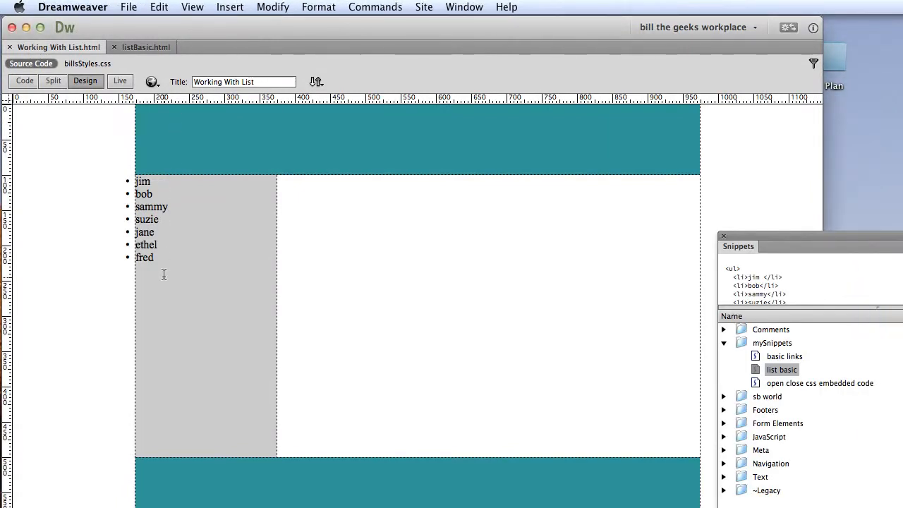
click(24, 80)
scroll(235, 410, down, 5)
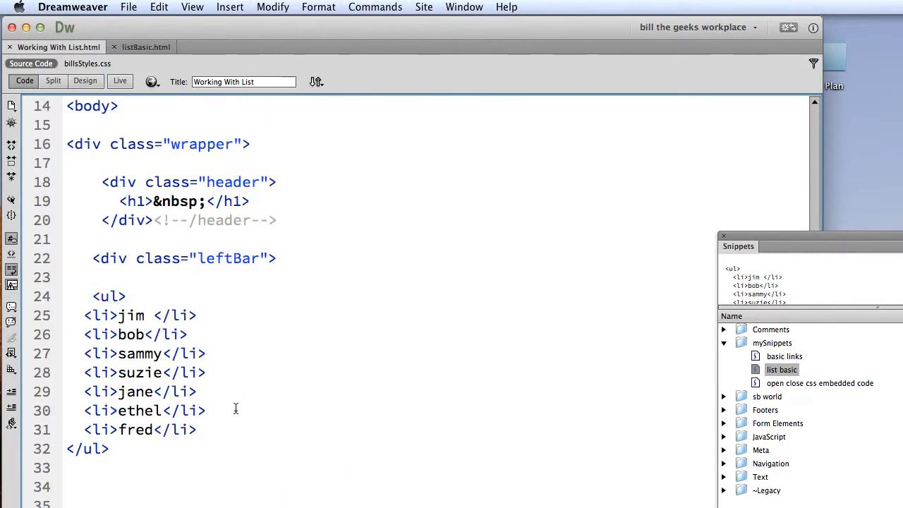
scroll(236, 409, down, 2)
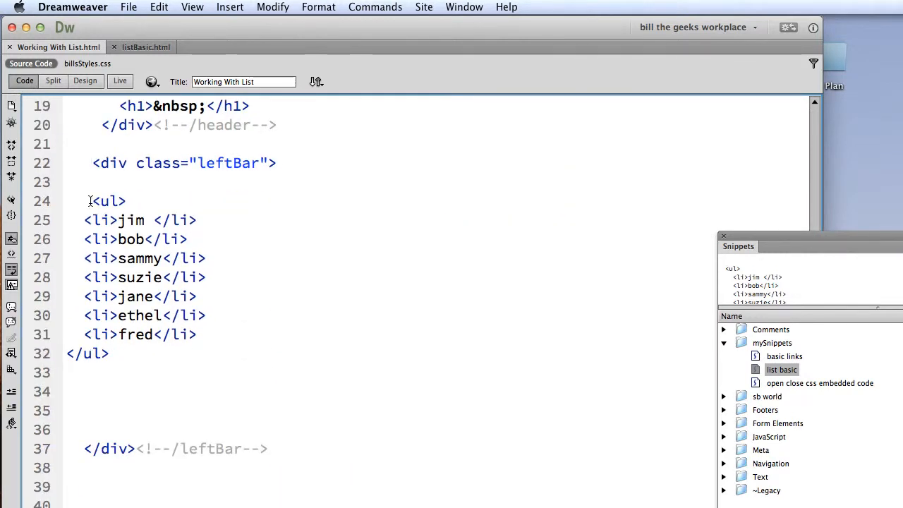
drag(90, 201, 58, 200)
key(BackSpace)
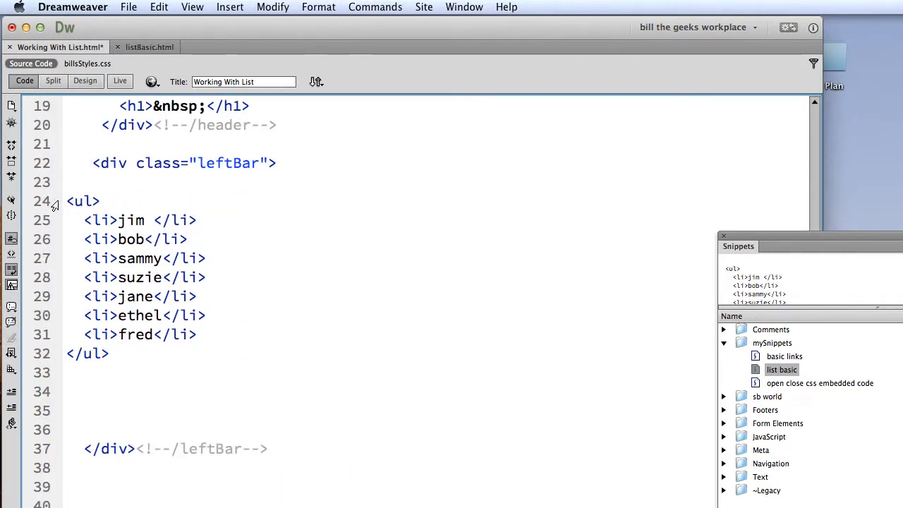
Step: Return the page to its visual design view and close the floating Snippets panel
click(85, 82)
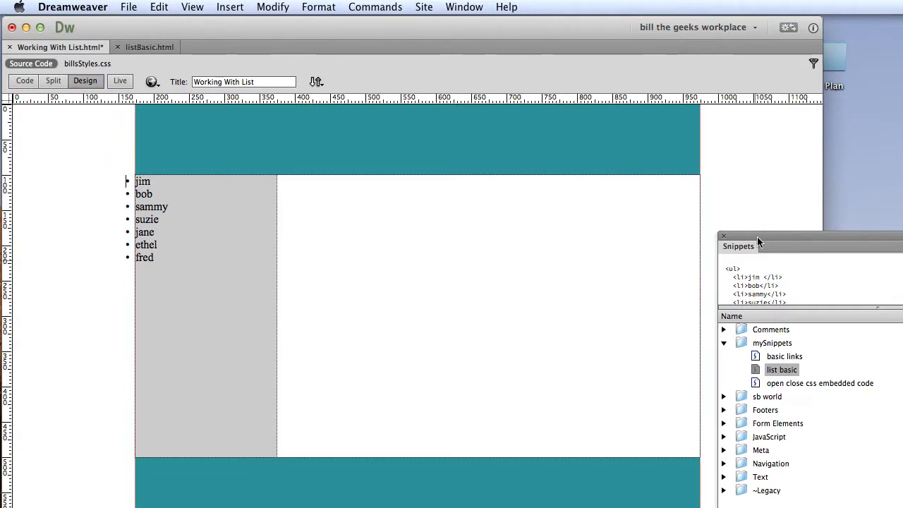
drag(757, 236, 513, 192)
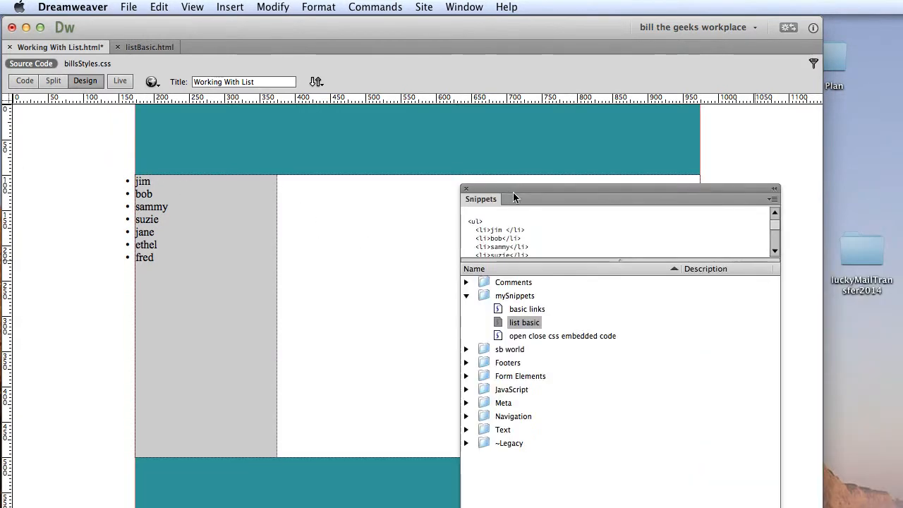
click(466, 188)
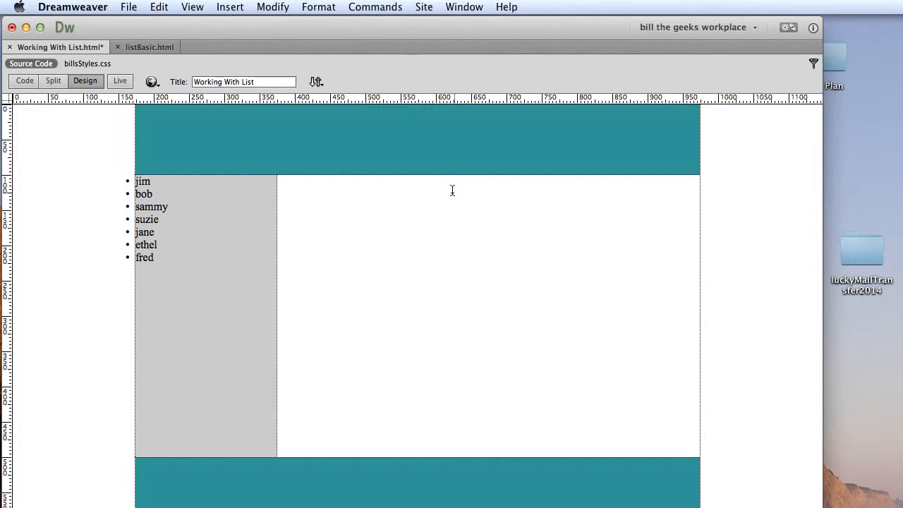
Step: Show the code of billsStyles.css beside the page and look through its rules
click(91, 63)
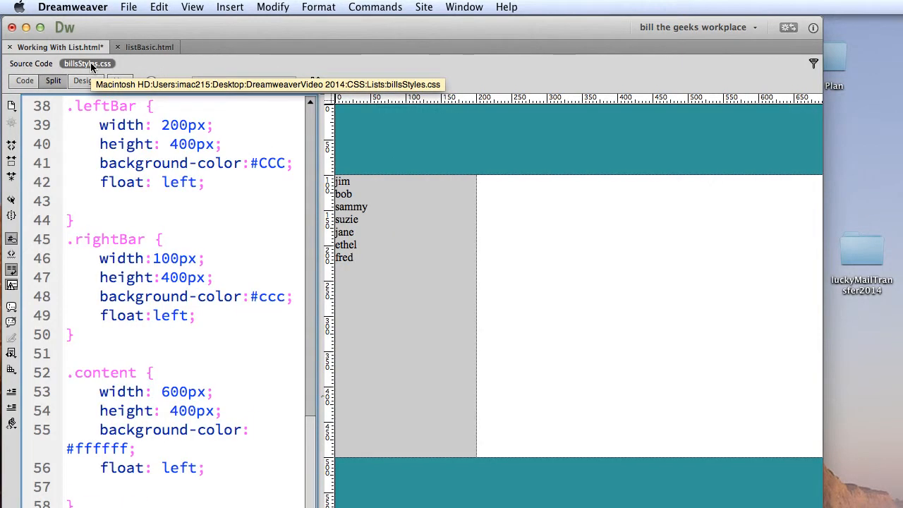
scroll(114, 218, down, 1)
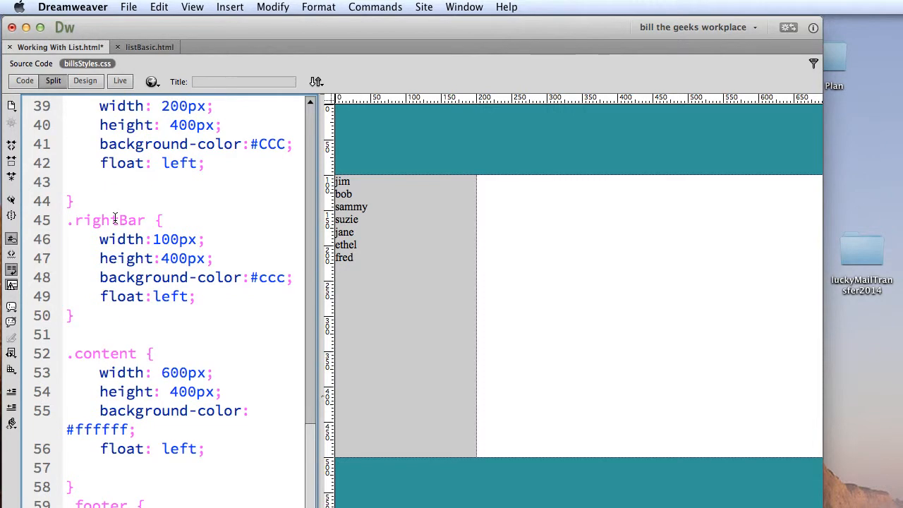
scroll(120, 275, up, 15)
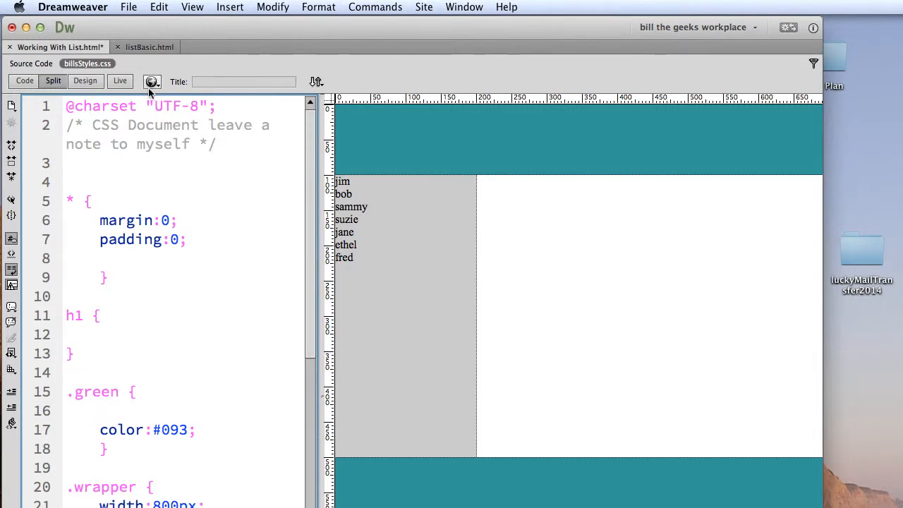
Step: Bring the CSS Designer panel over the document and resize it so that all its sections fit on screen
drag(303, 505, 155, 51)
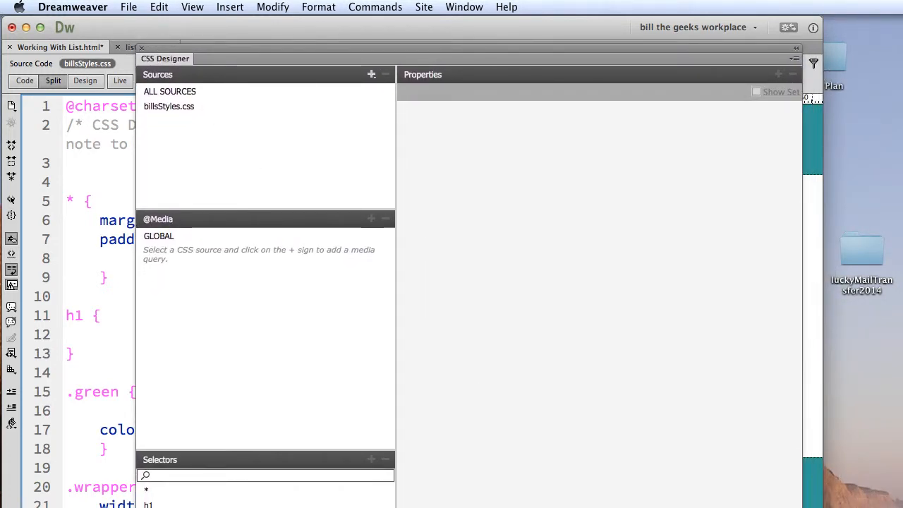
drag(801, 505, 472, 450)
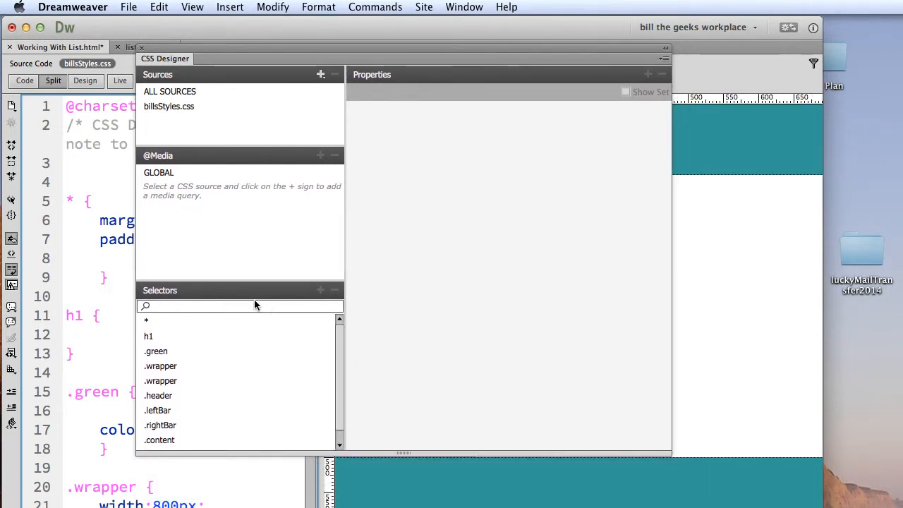
click(741, 275)
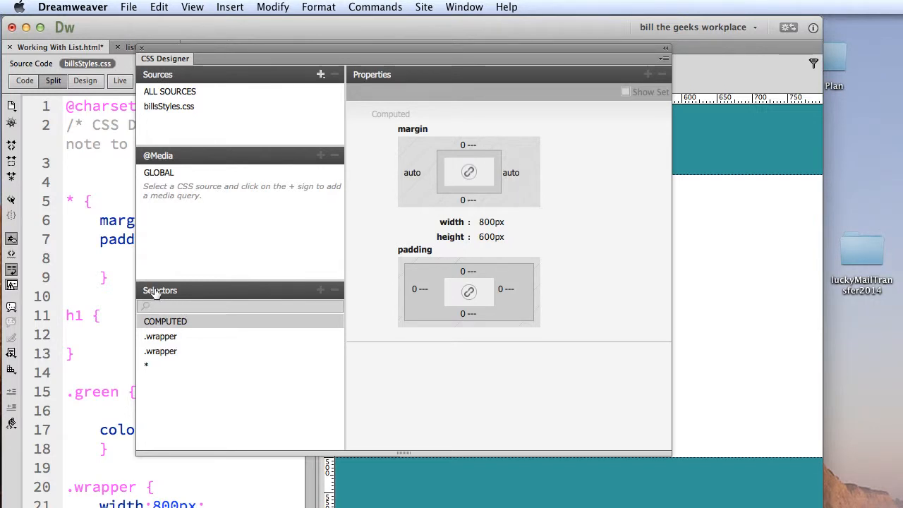
click(201, 290)
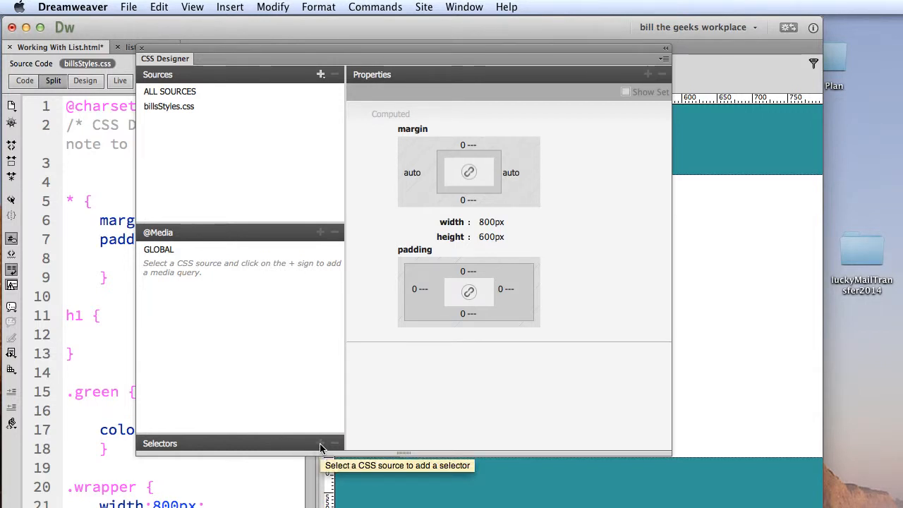
drag(320, 456, 321, 496)
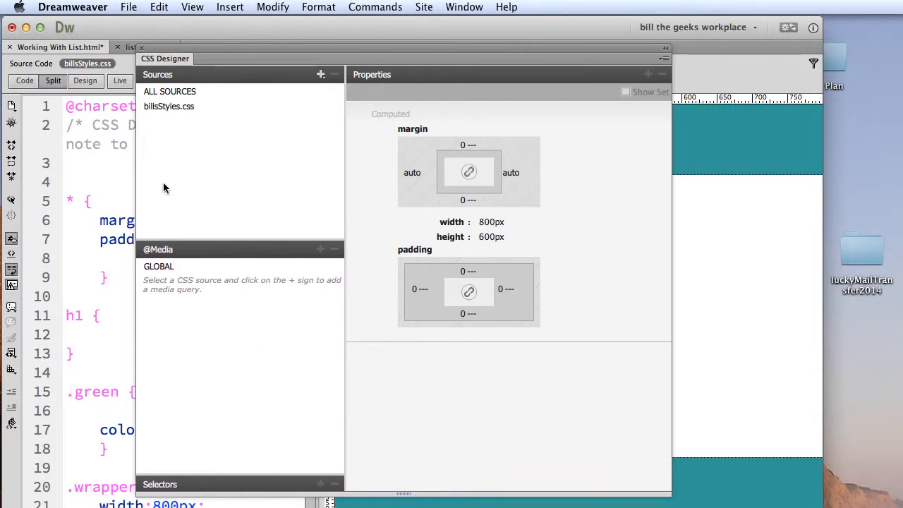
Step: Return to the page's source code and choose billsStyles.css as the CSS source, with its selector list expanded
click(28, 63)
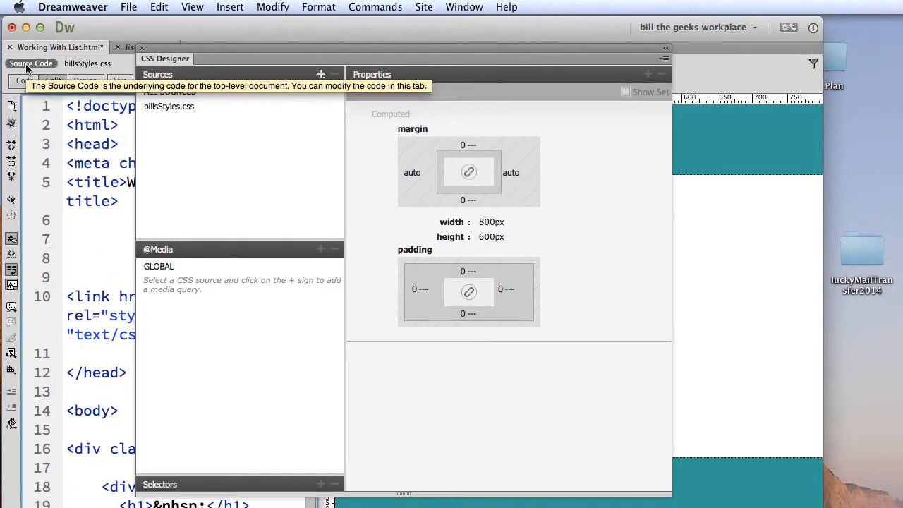
click(180, 105)
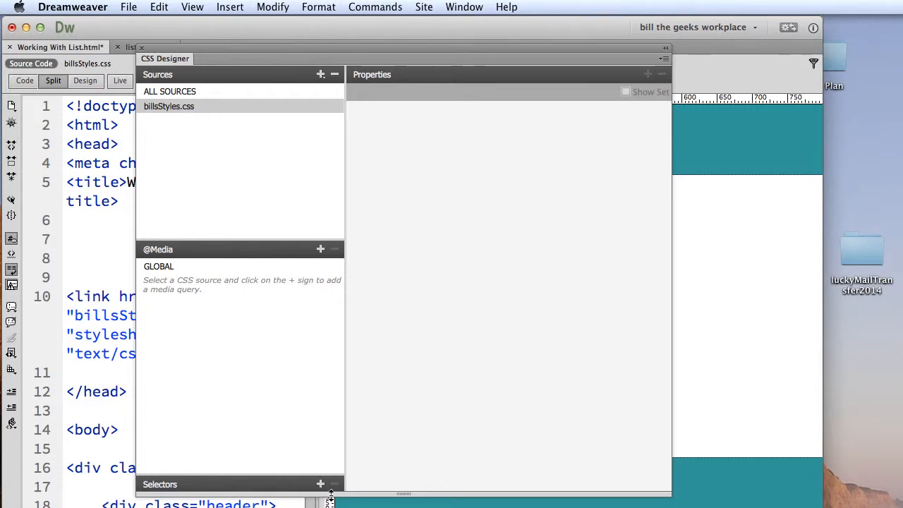
drag(328, 494, 357, 270)
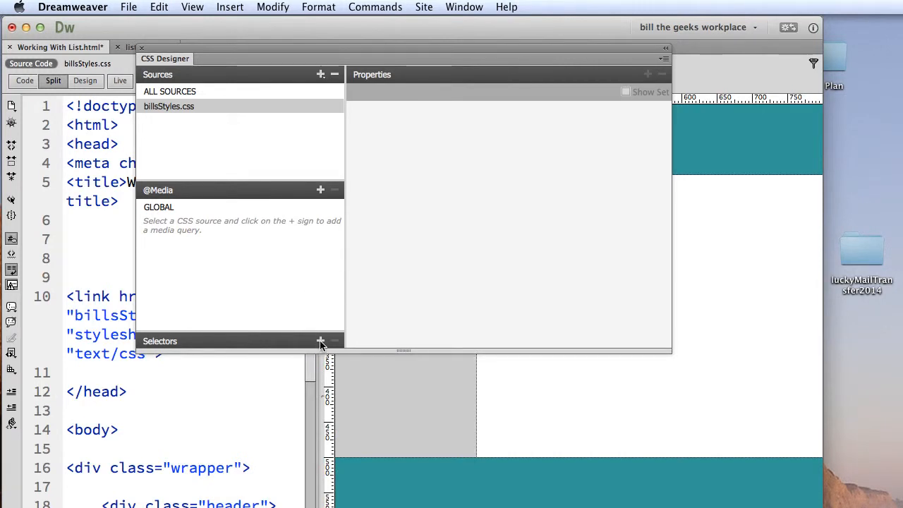
click(256, 342)
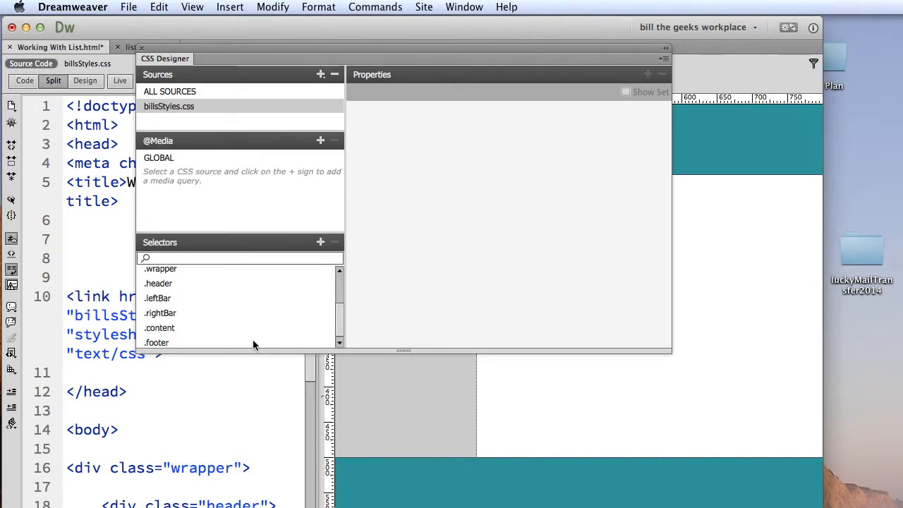
scroll(264, 326, down, 1)
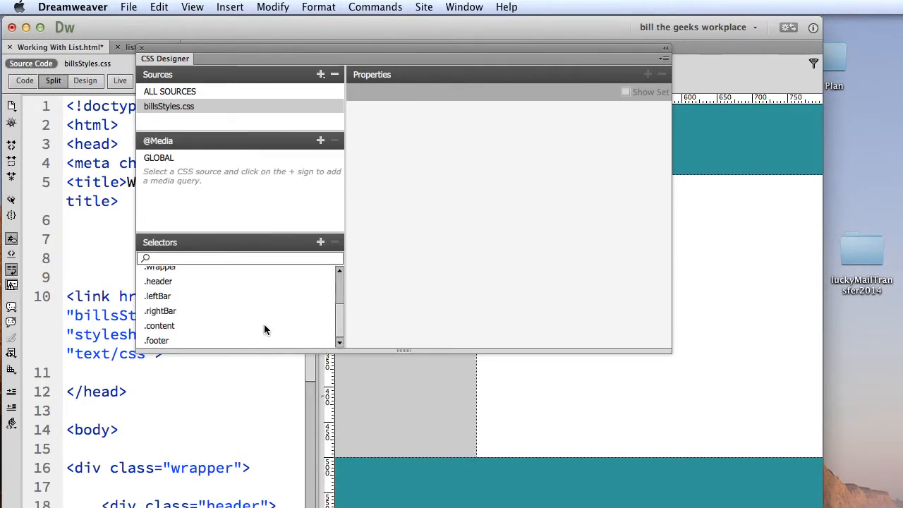
Step: Add a ul selector to billsStyles.css and select it for editing
click(320, 242)
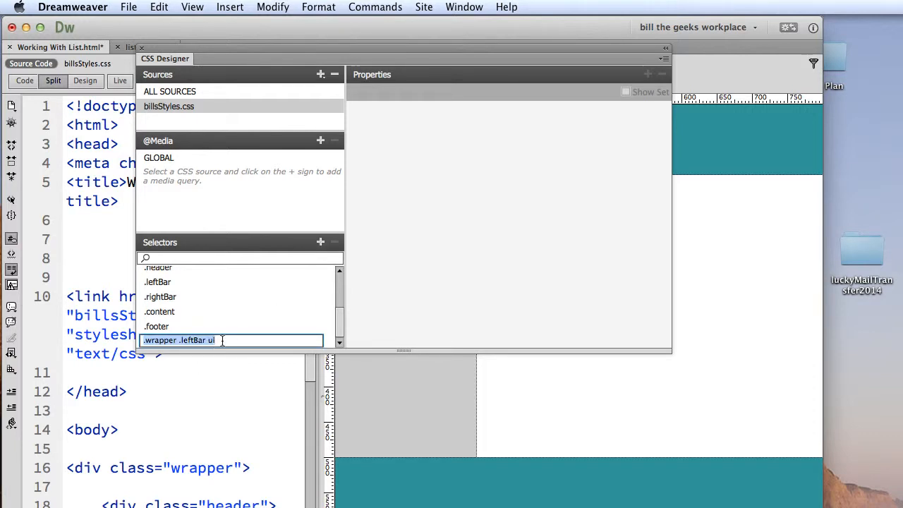
text(ul)
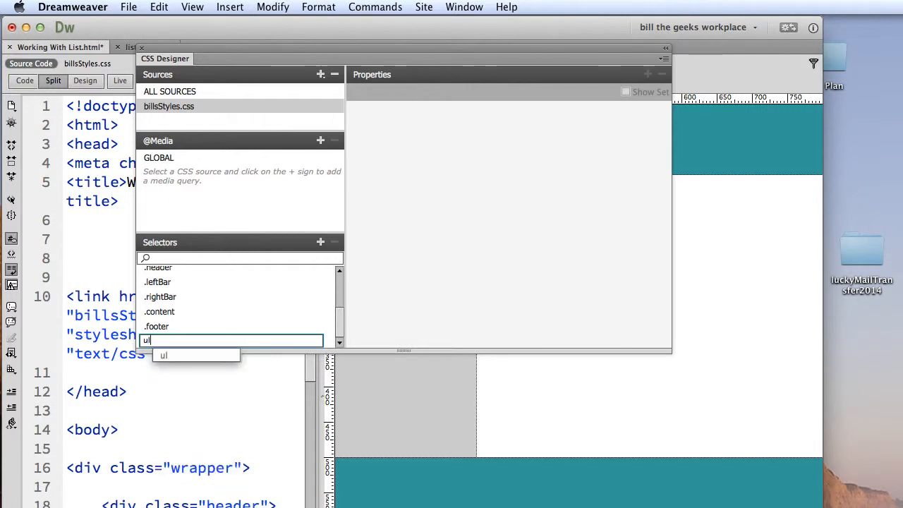
key(Return)
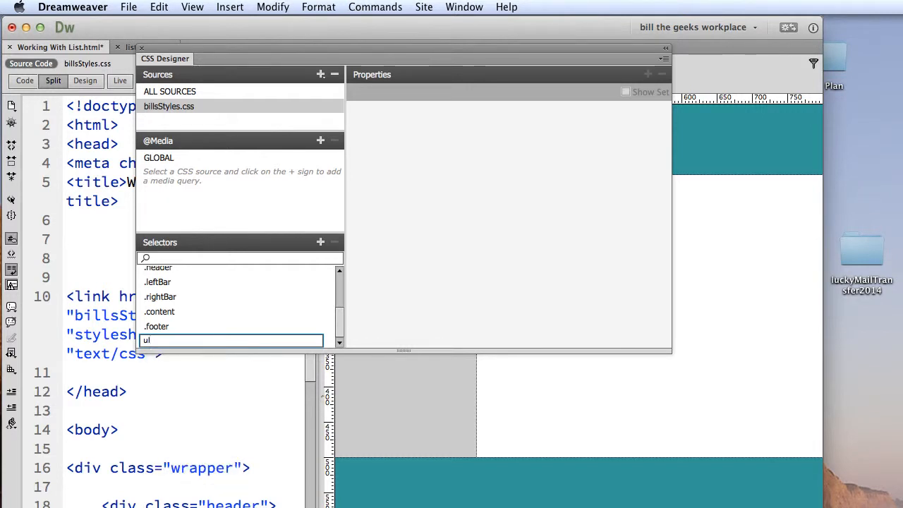
click(167, 283)
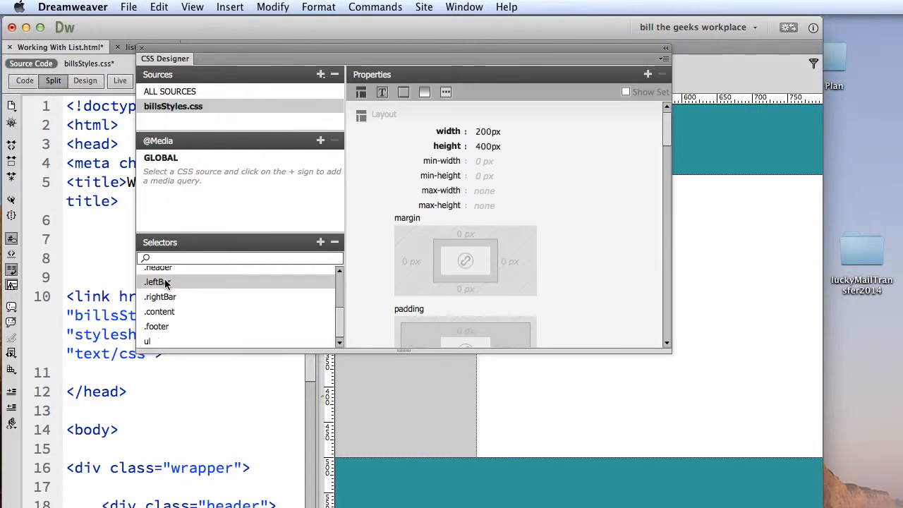
click(147, 344)
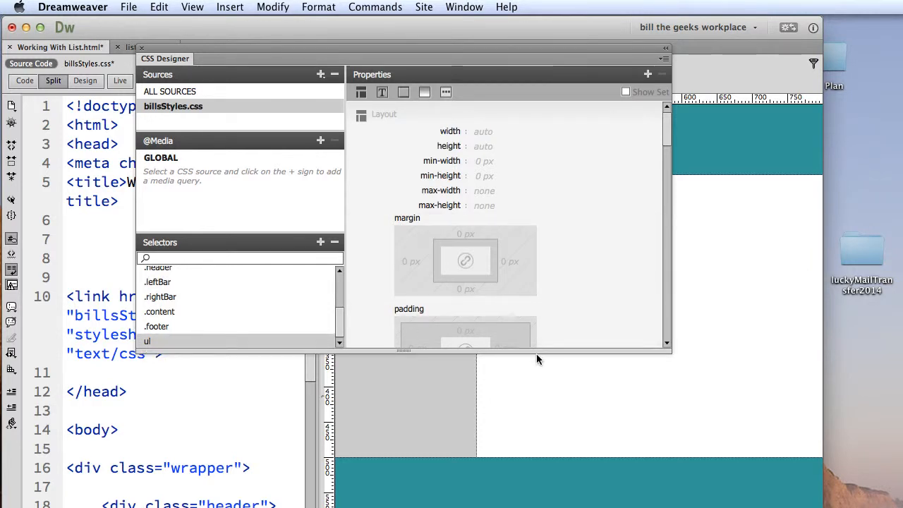
Step: Make the CSS Designer panel taller and bring the ul selector's list-style properties into view
drag(536, 353, 534, 479)
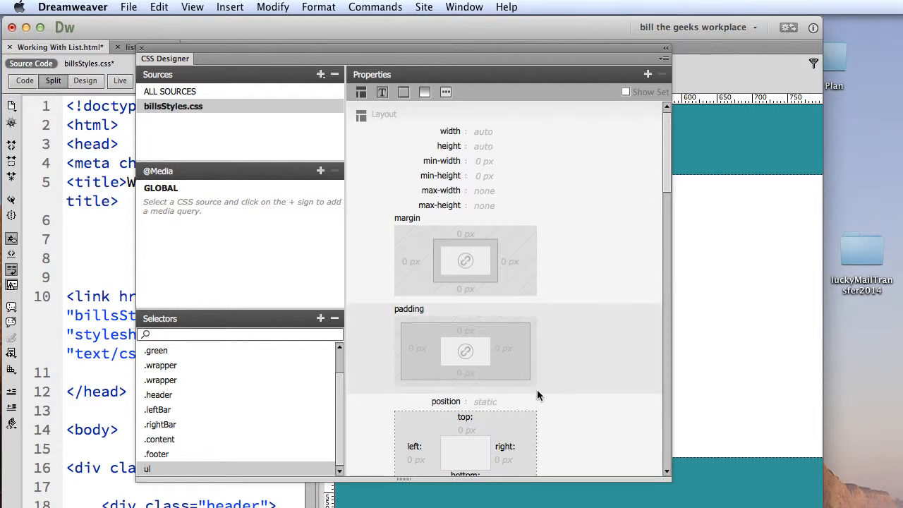
scroll(537, 390, down, 15)
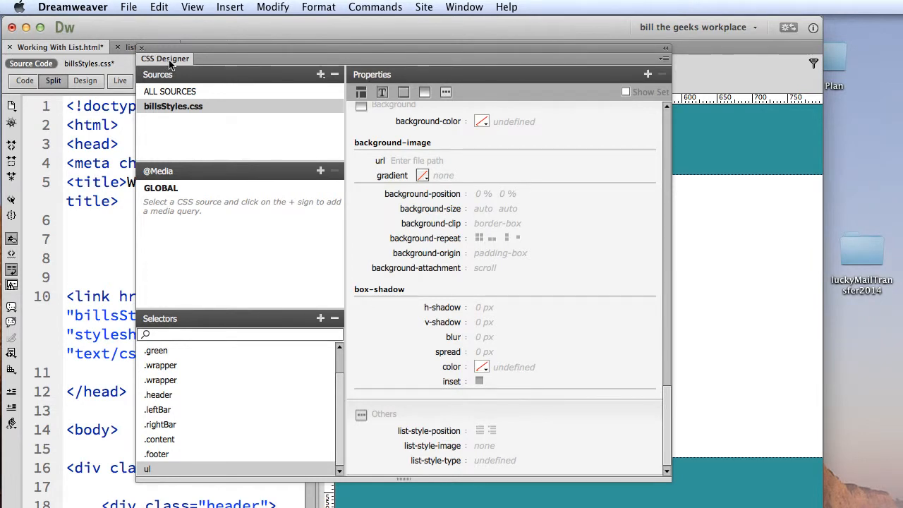
click(465, 8)
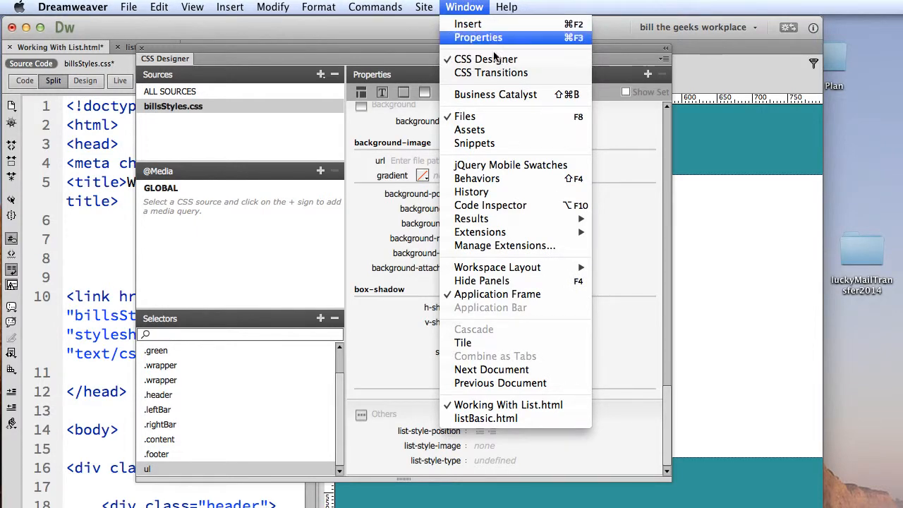
click(465, 8)
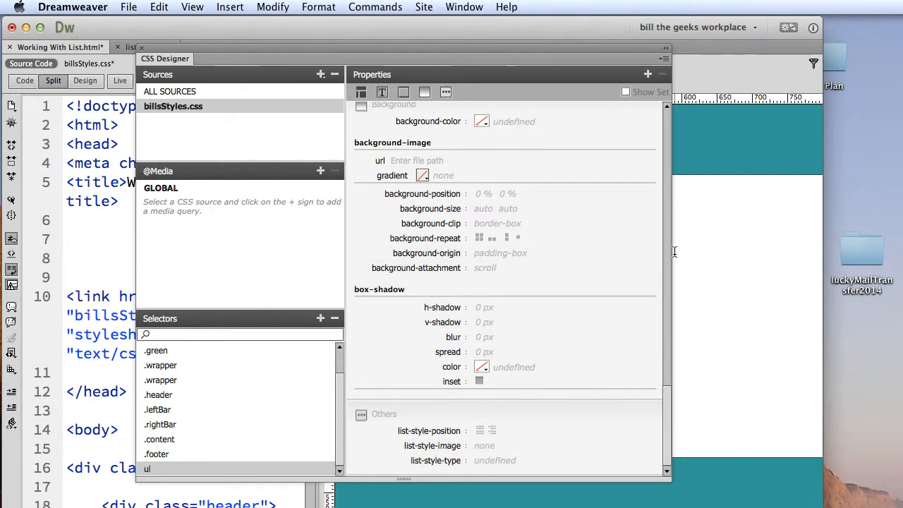
Step: Narrow the CSS Designer panel to its single-column layout and widen it back to two columns
drag(673, 254, 453, 255)
drag(603, 257, 402, 256)
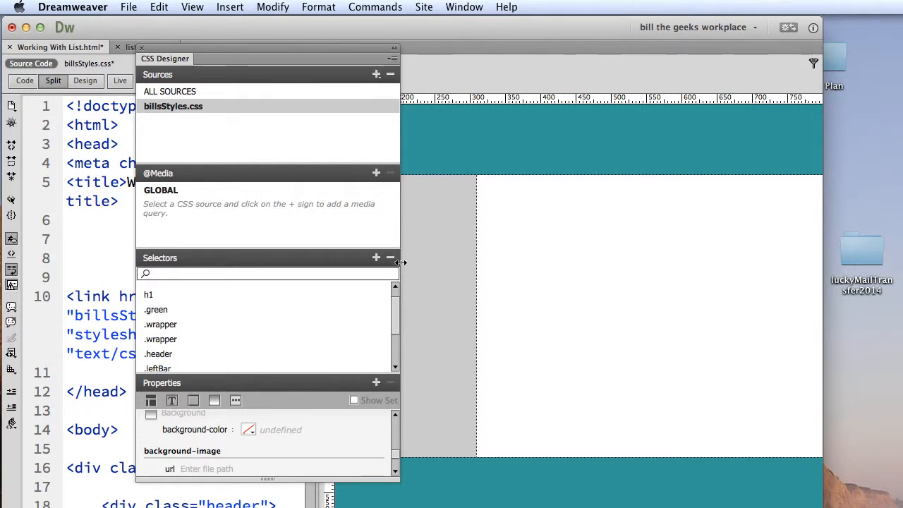
drag(402, 265, 717, 275)
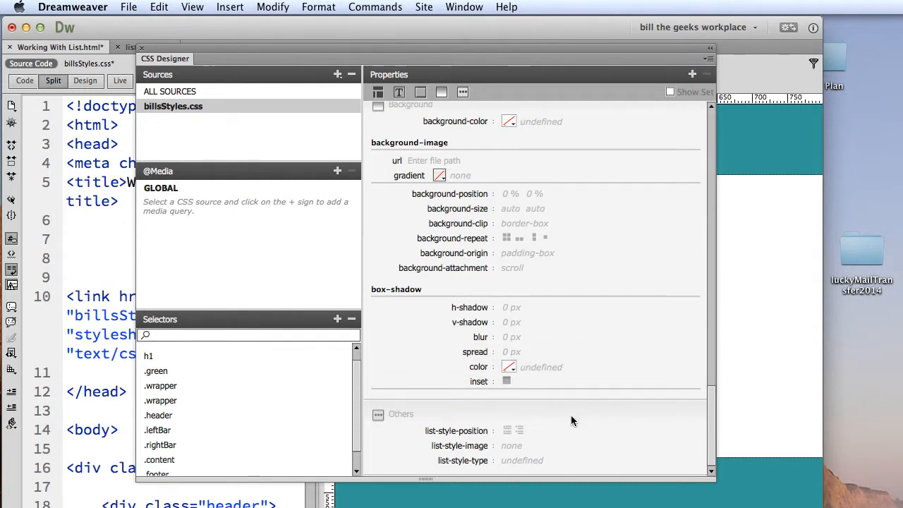
Step: Set the ul selector's list-style-type to none
click(467, 446)
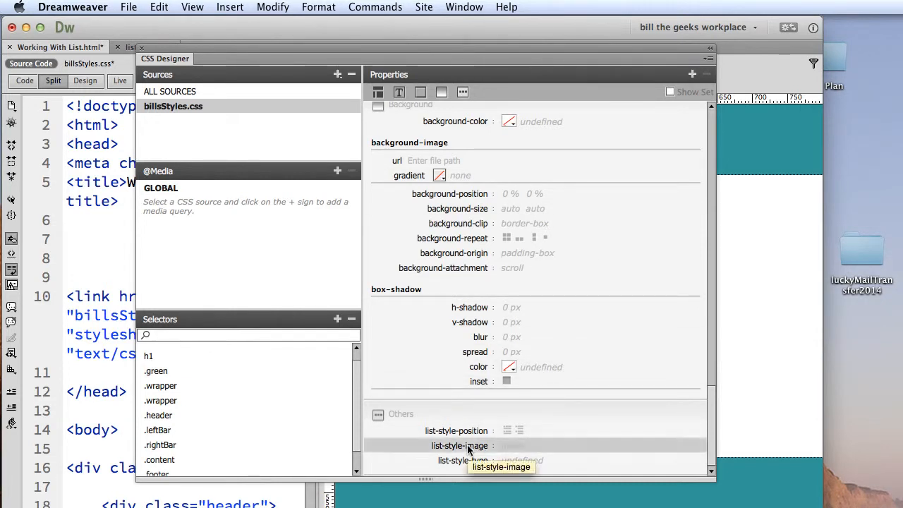
click(478, 462)
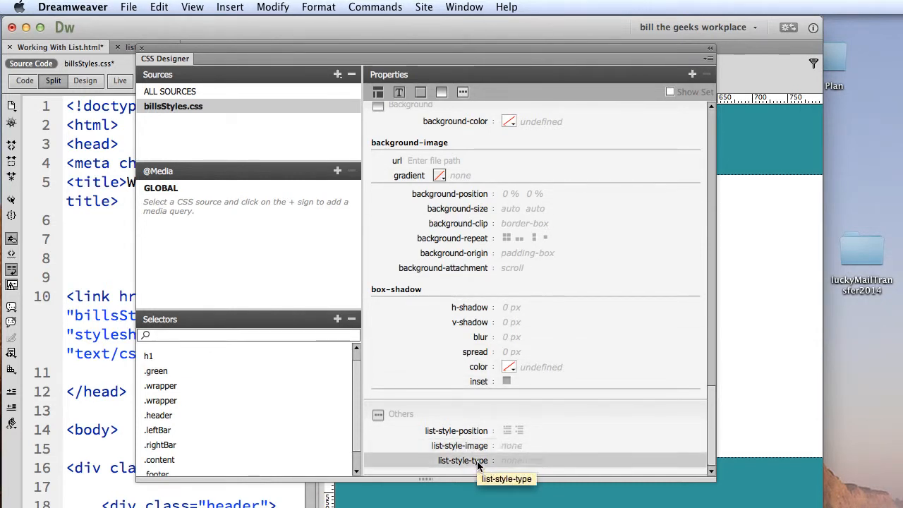
click(527, 462)
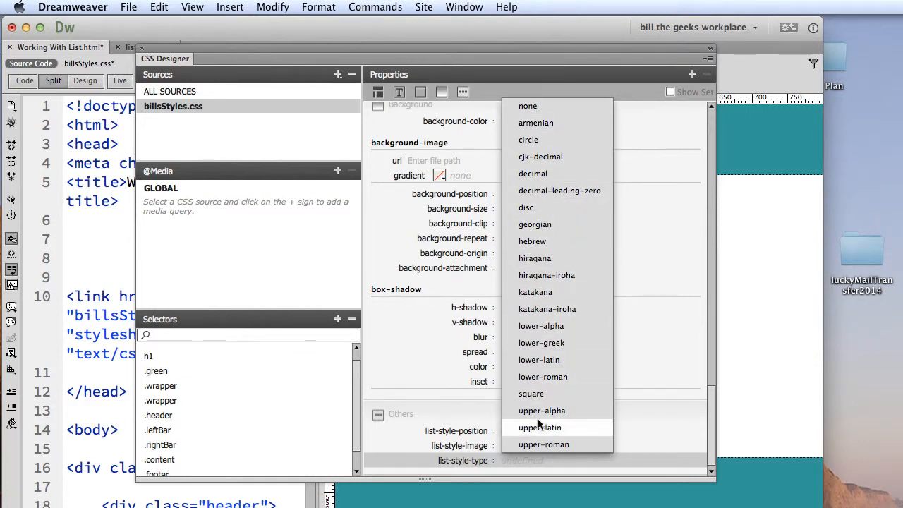
click(526, 108)
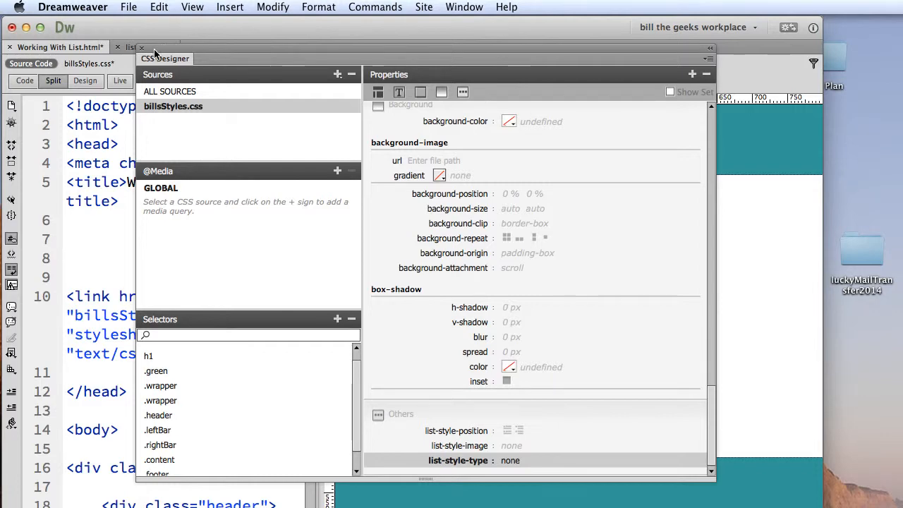
Step: Switch the page to Design view and place the CSS Designer panel beside the left-bar list
drag(151, 51, 788, 308)
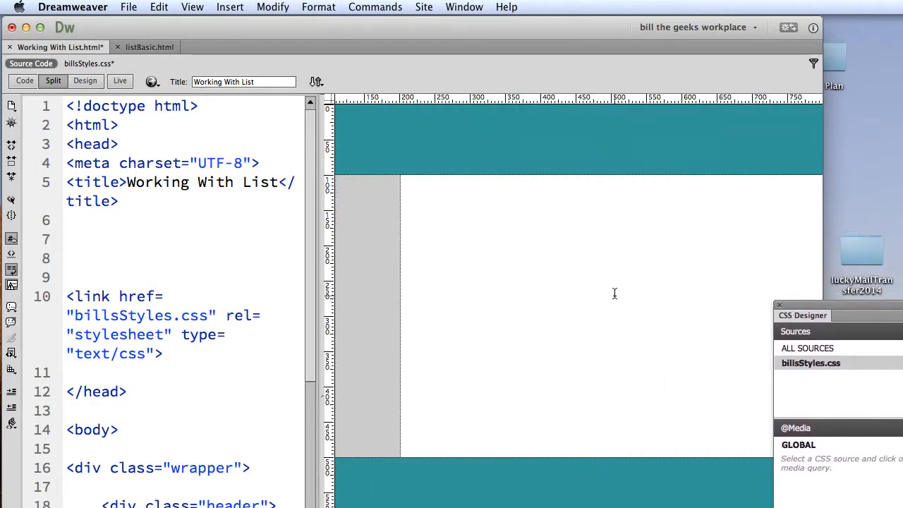
click(79, 81)
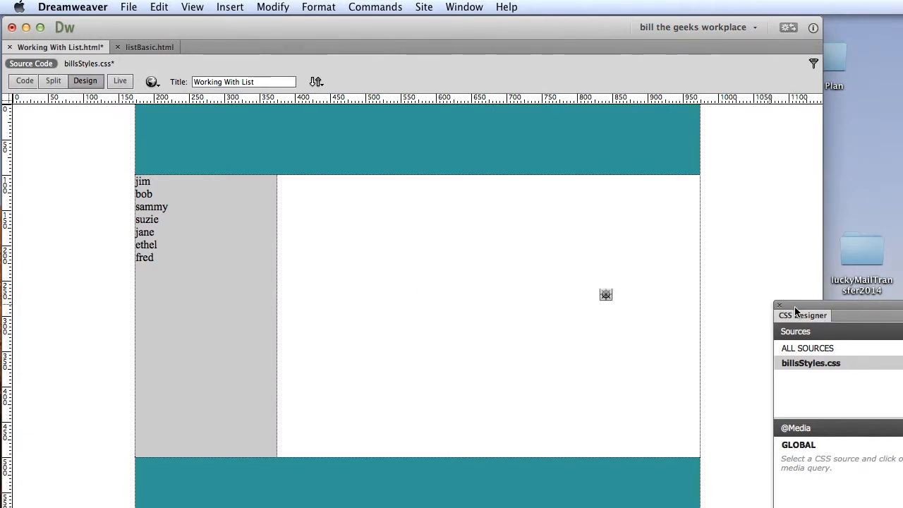
drag(794, 314, 219, 79)
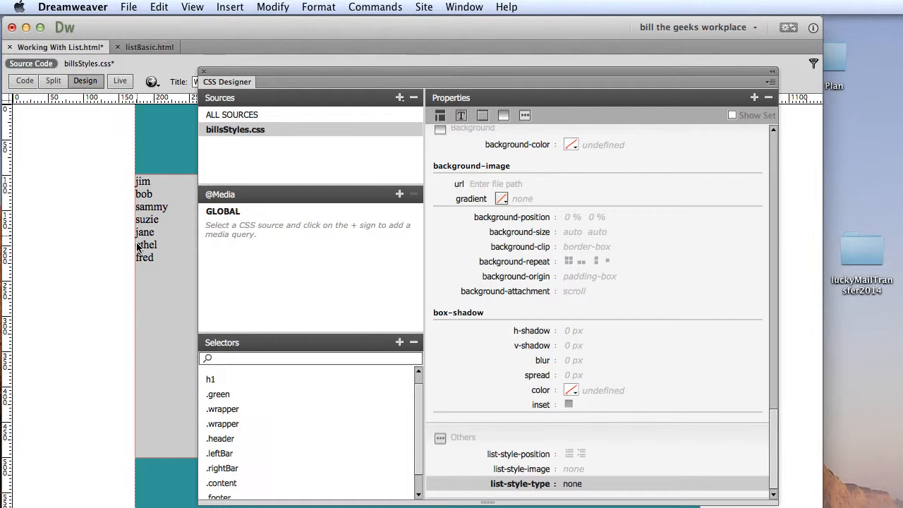
Step: Add an li selector to billsStyles.css after h1 and select it for editing
click(214, 380)
click(399, 342)
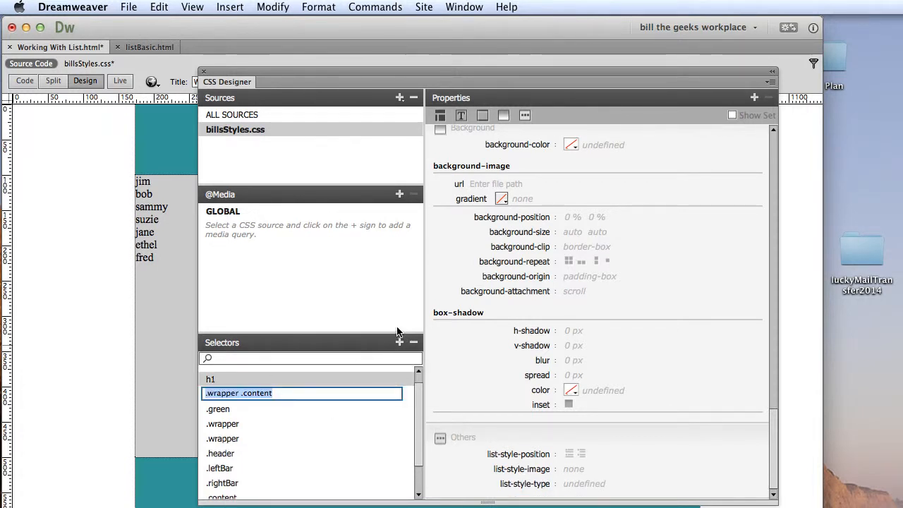
text(li)
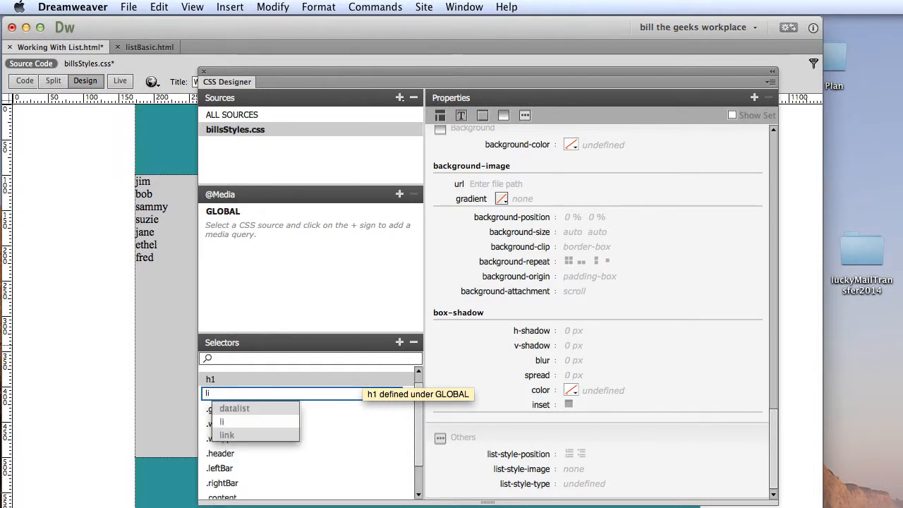
key(Return)
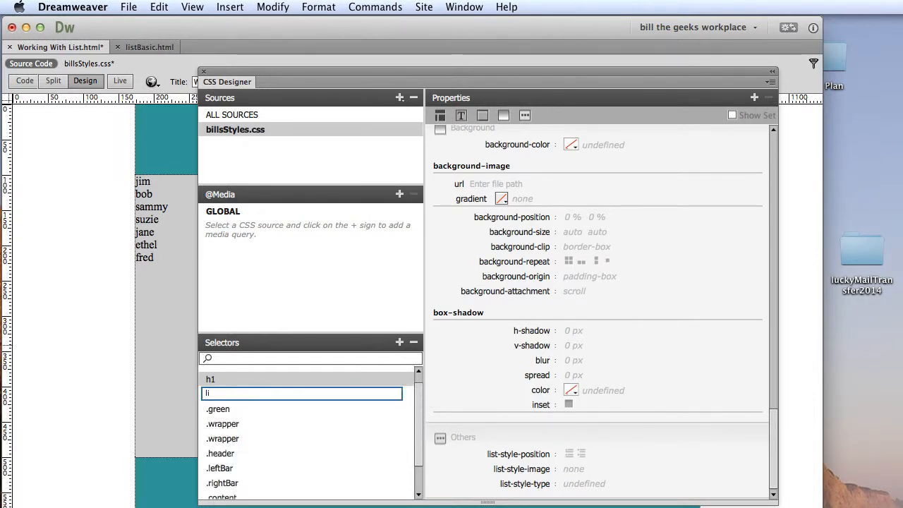
click(217, 414)
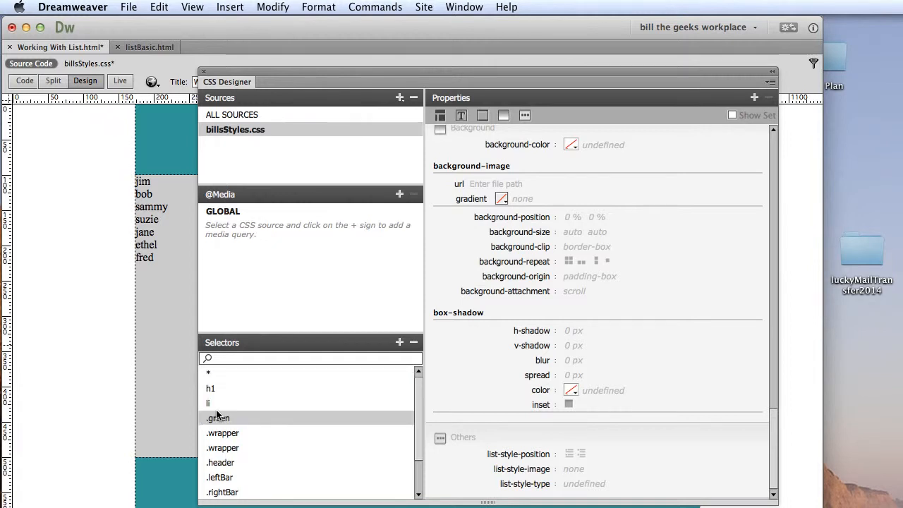
click(209, 404)
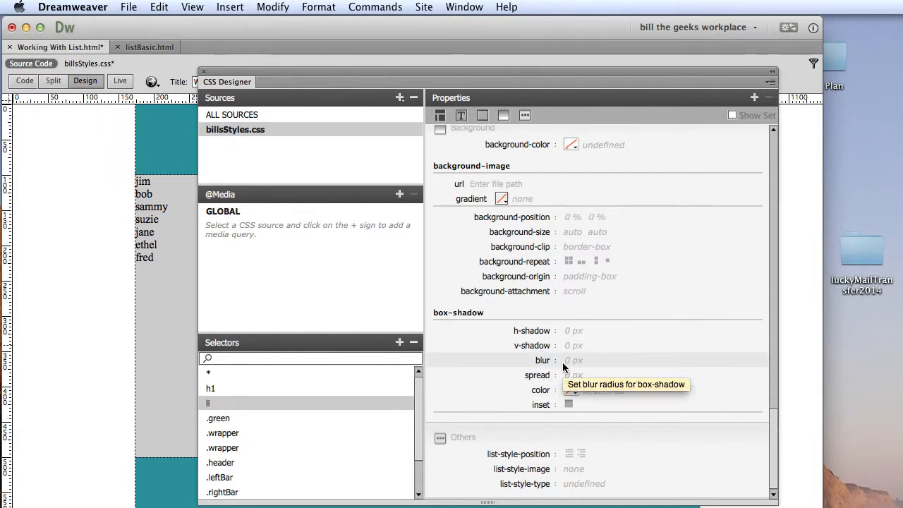
Step: Give the li selector a yellow #FFFF00 background color and move the CSS Designer panel clear of the list
scroll(563, 366, up, 10)
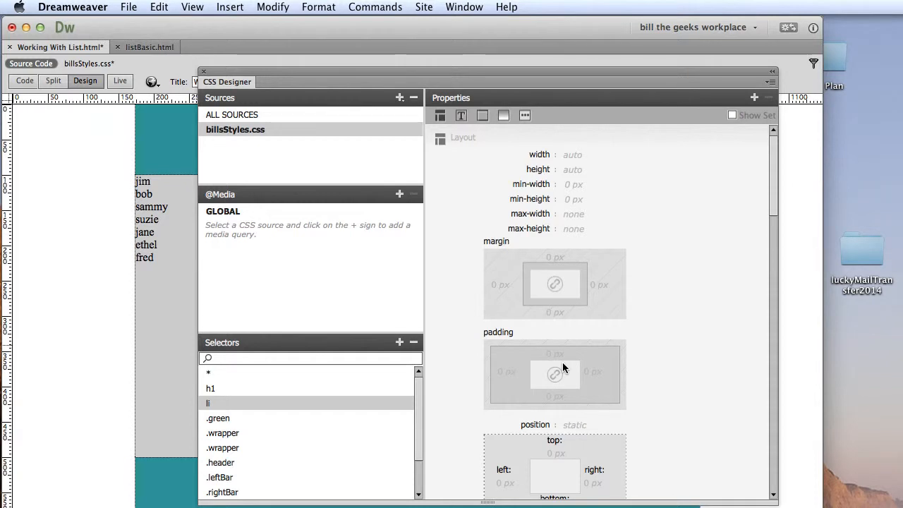
scroll(562, 362, down, 5)
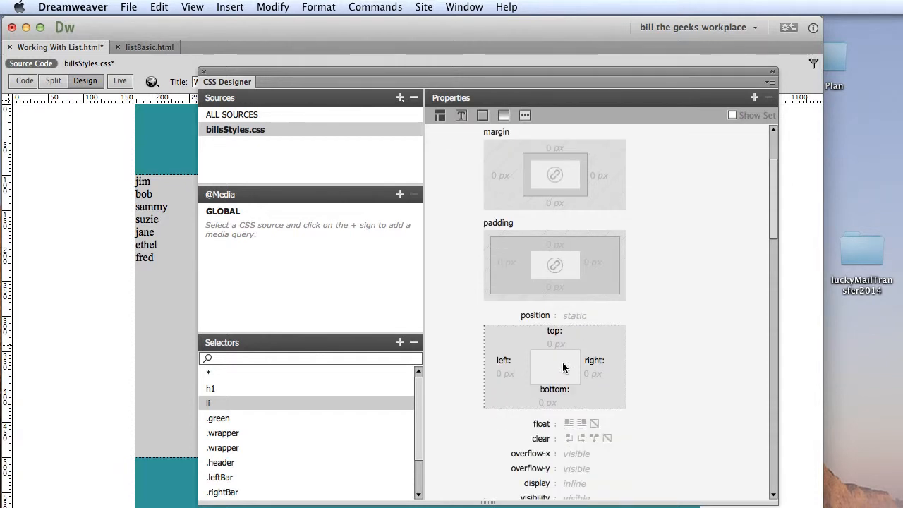
scroll(563, 367, down, 3)
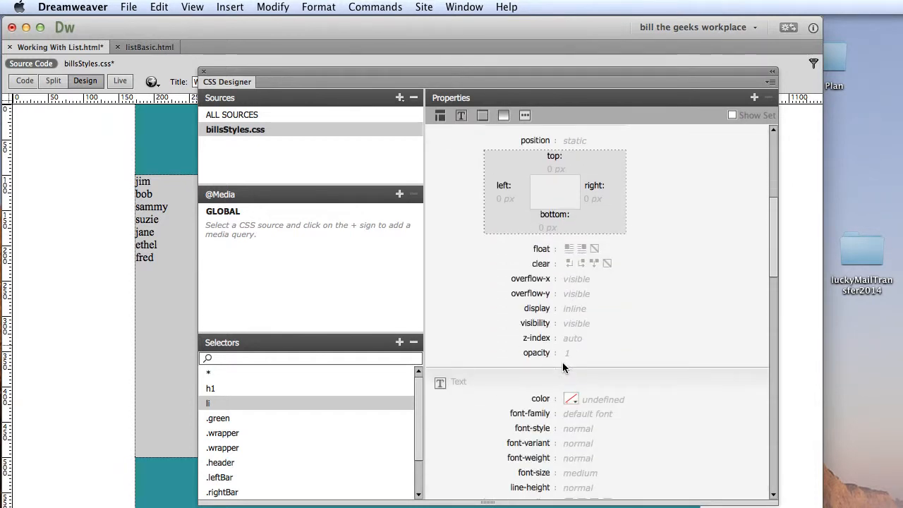
scroll(562, 362, down, 6)
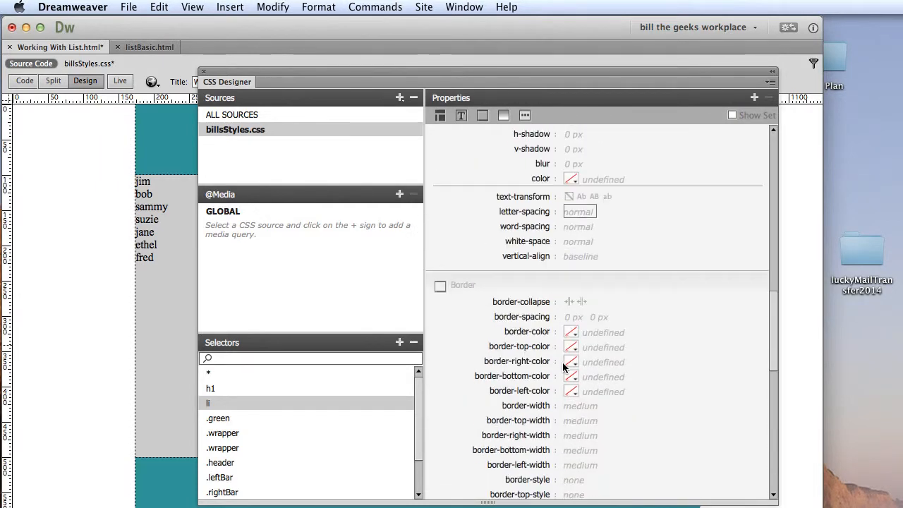
scroll(562, 362, down, 8)
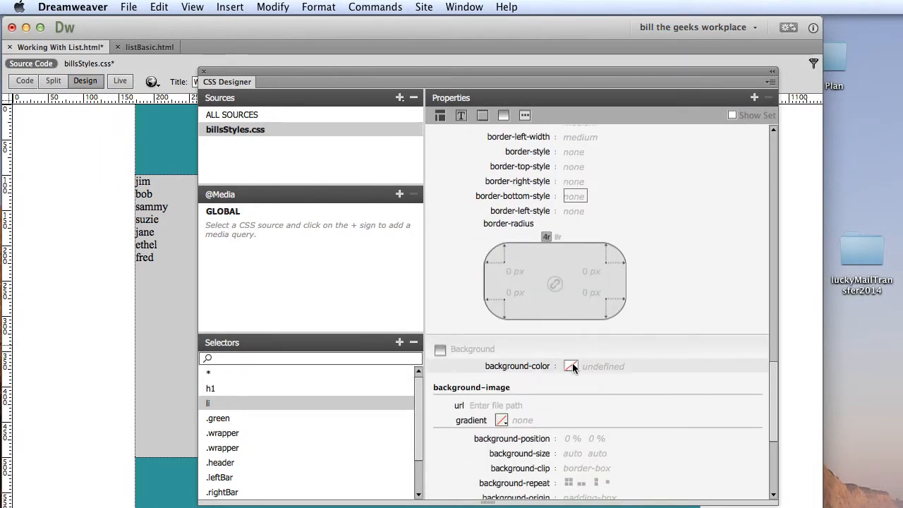
click(572, 366)
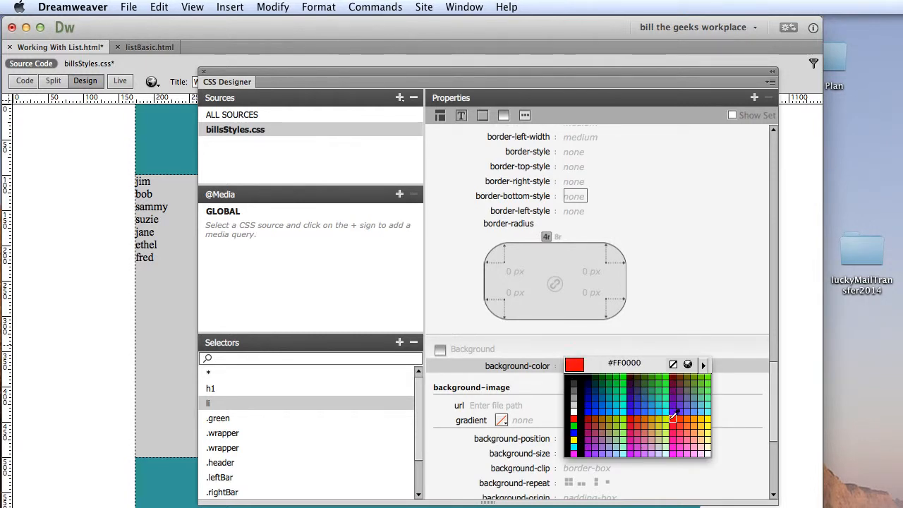
click(708, 415)
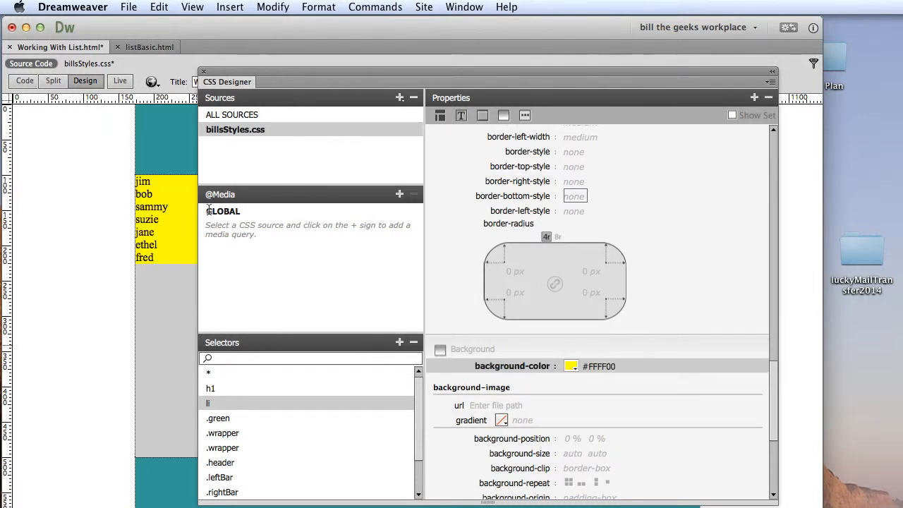
drag(243, 71, 332, 77)
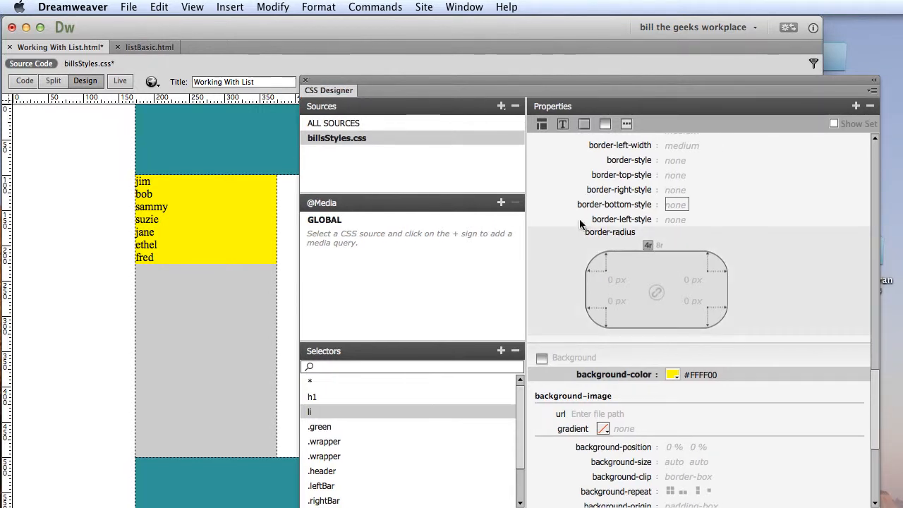
Step: Set the li selector's height to 30 px in its layout properties
scroll(580, 225, down, 3)
scroll(580, 225, up, 20)
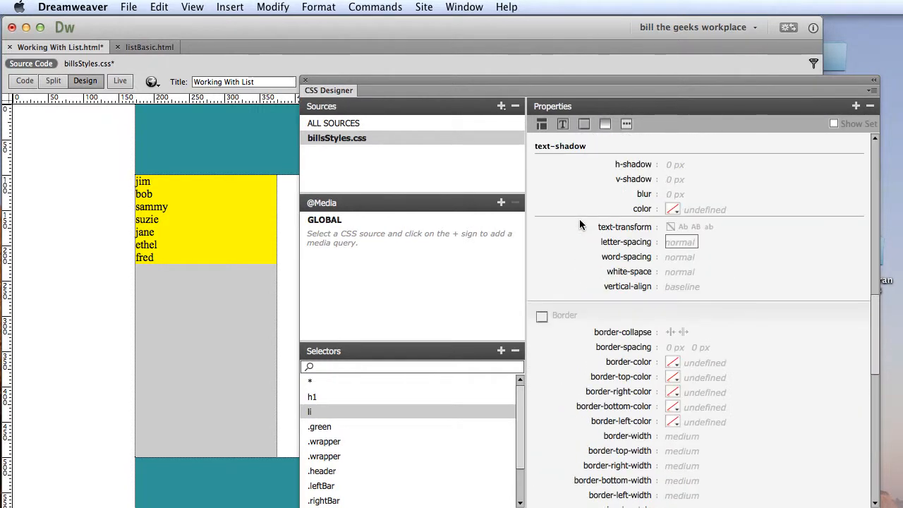
scroll(580, 224, up, 15)
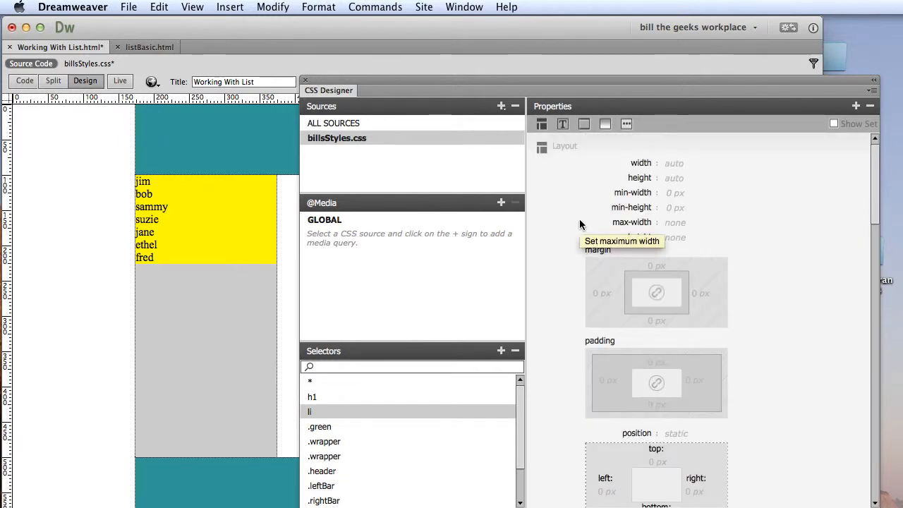
click(641, 182)
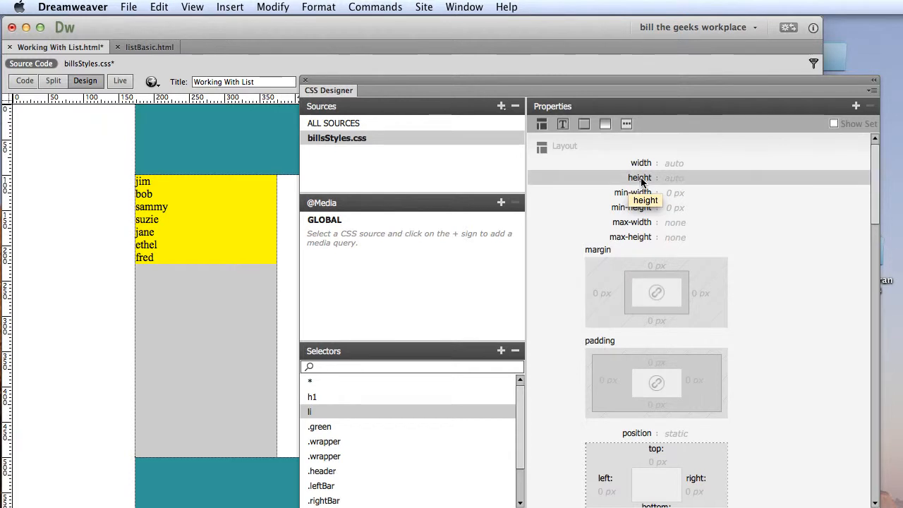
click(675, 181)
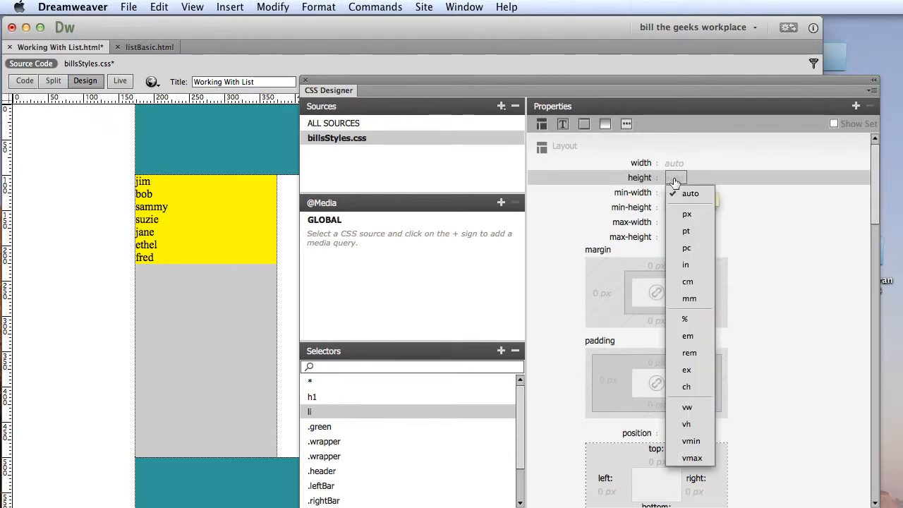
click(686, 215)
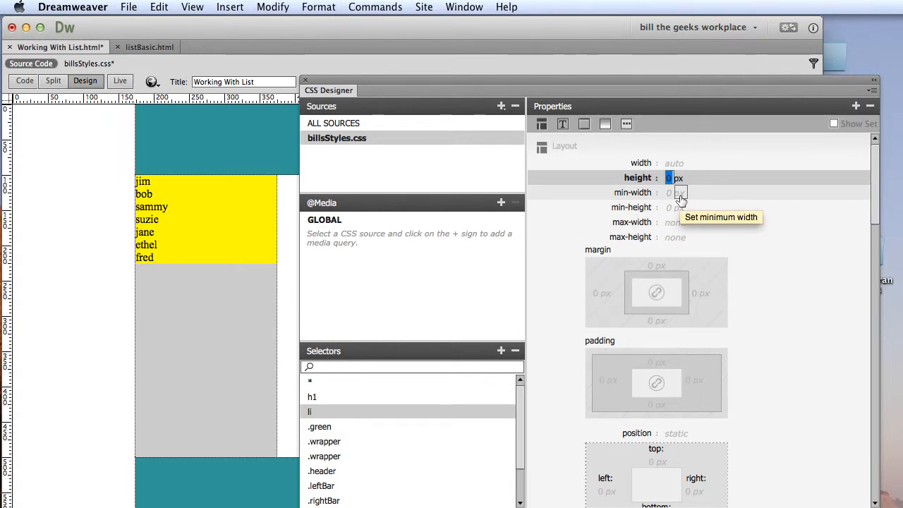
text(5)
key(BackSpace)
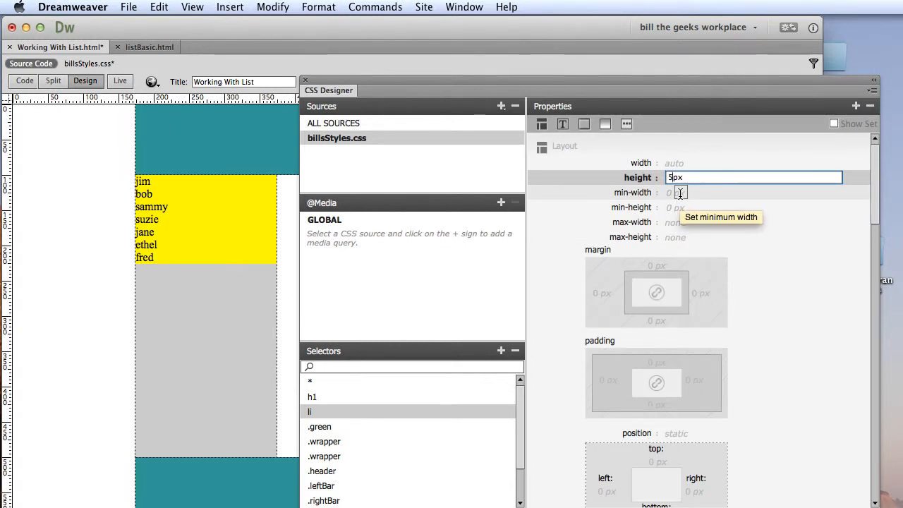
text(3)
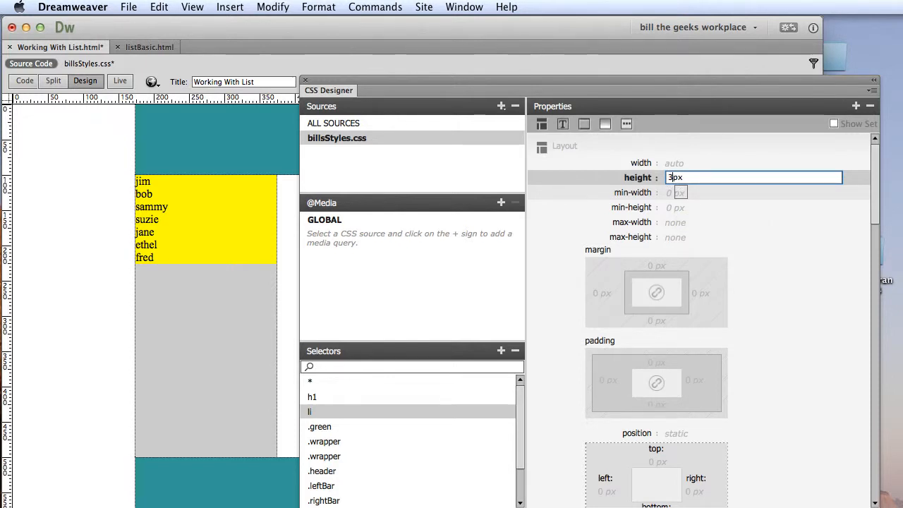
text(0)
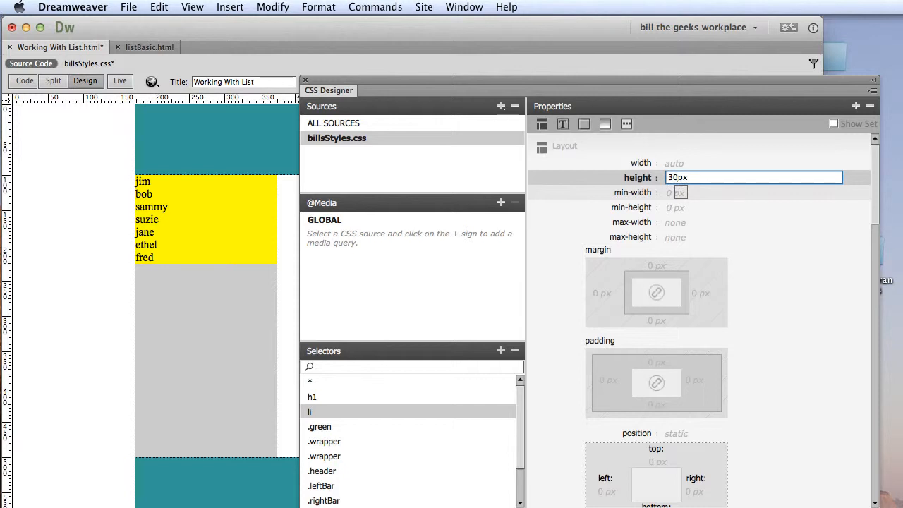
key(Return)
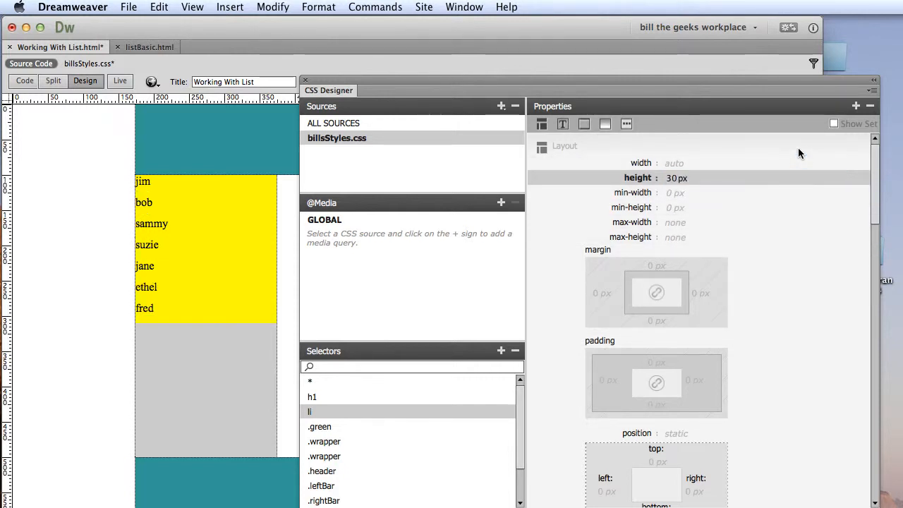
Step: Set the li selector's height to 60 px
click(672, 178)
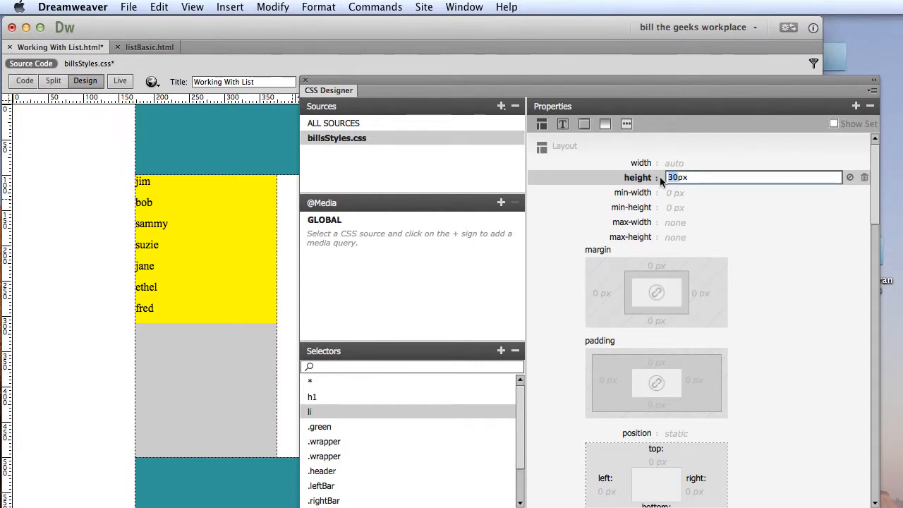
click(667, 178)
text(6)
key(Return)
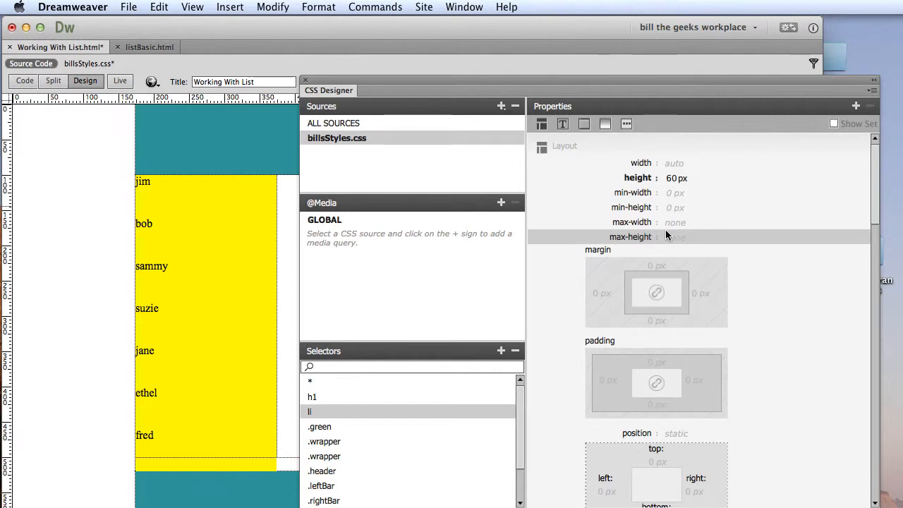
Step: Set the li selector's height to 40 px
click(674, 179)
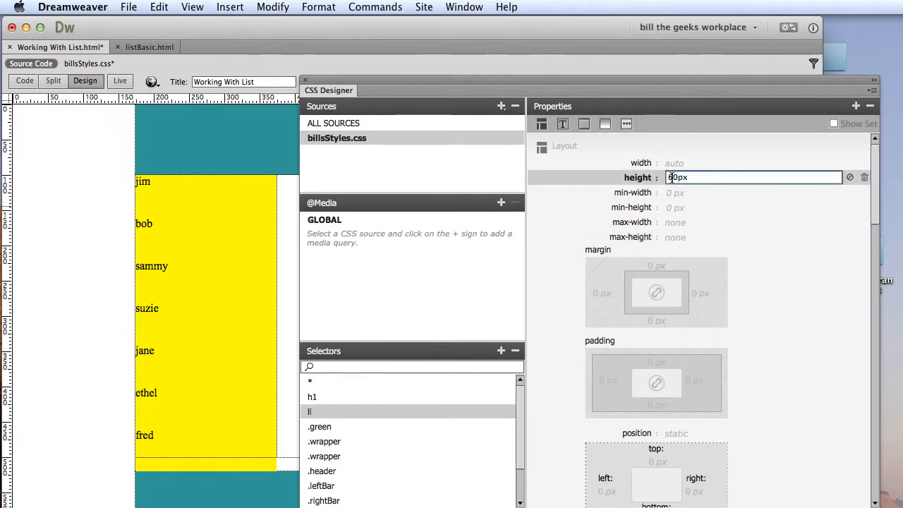
double_click(675, 177)
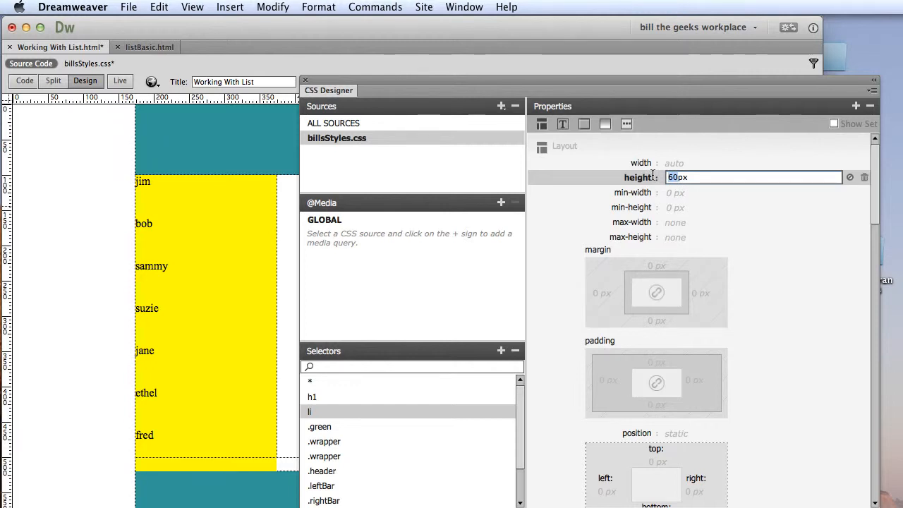
text(40)
key(Return)
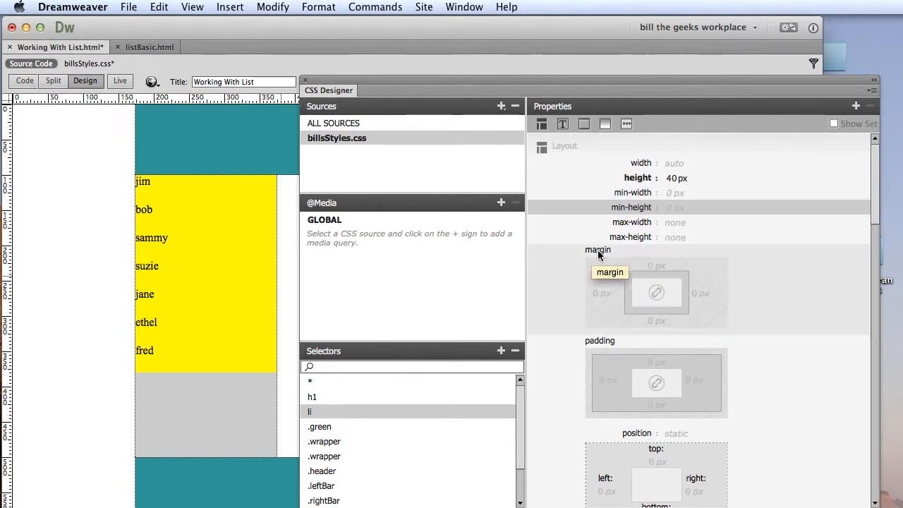
Step: Set the li selector's bottom margin to 10 px
click(651, 321)
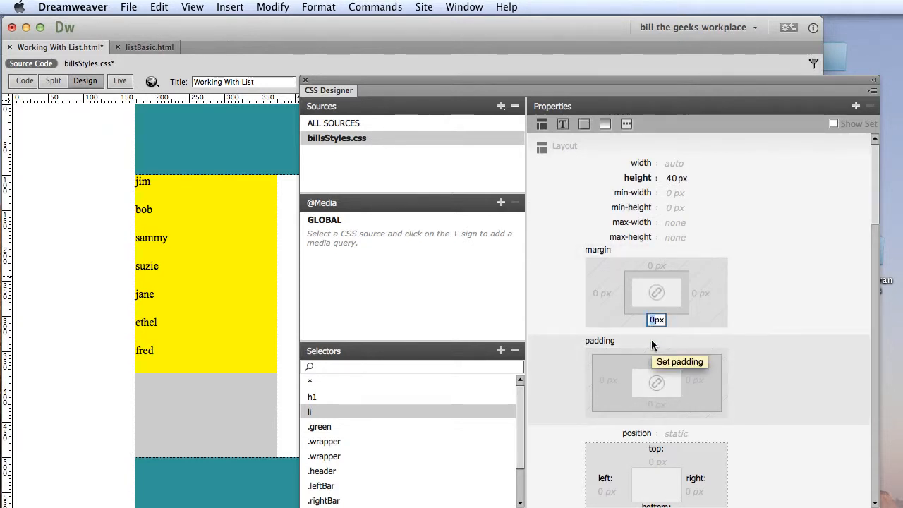
text(10)
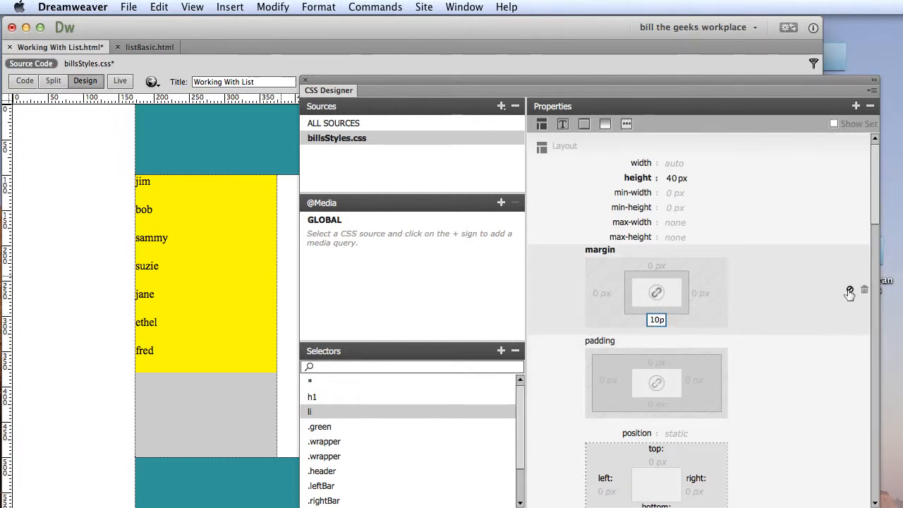
click(838, 202)
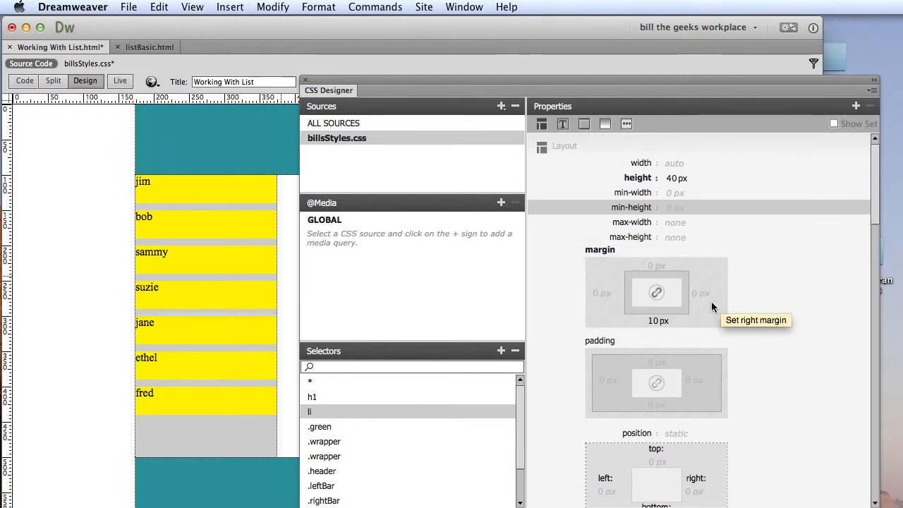
Step: Set the li selector's bottom margin to 20 px
click(655, 322)
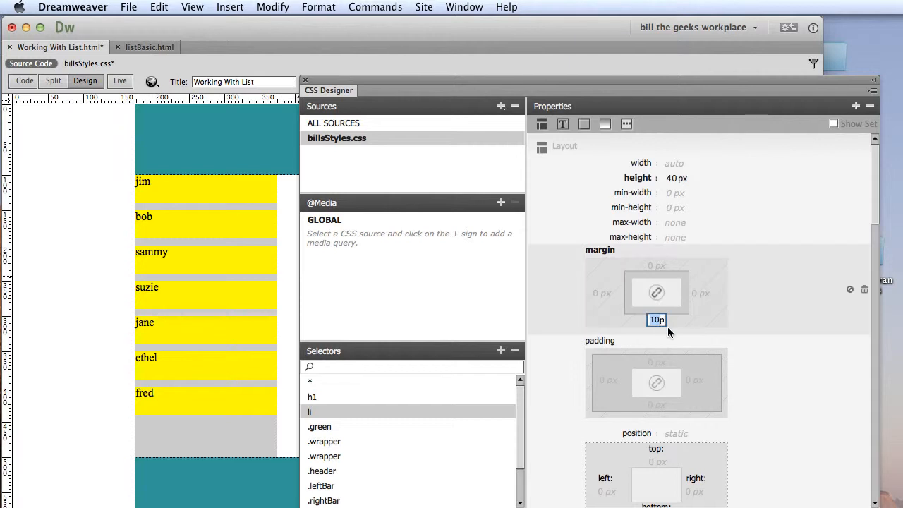
text(20px)
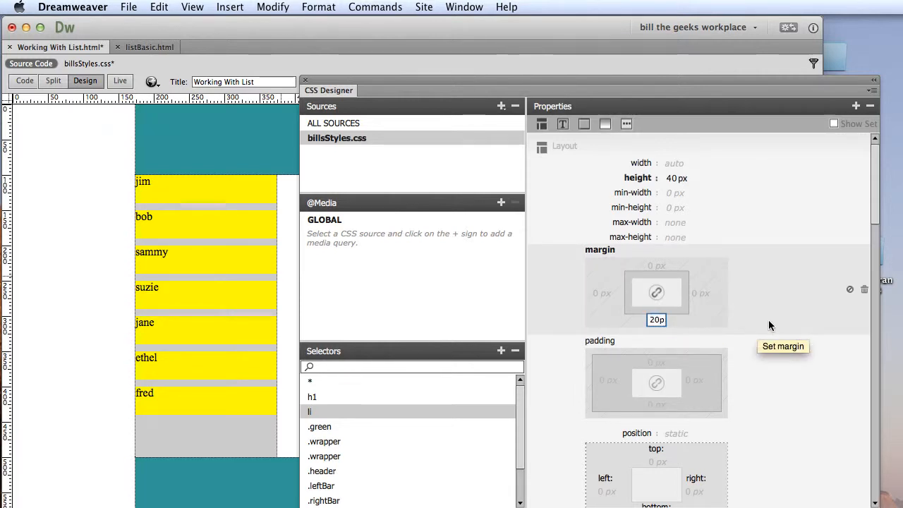
key(Return)
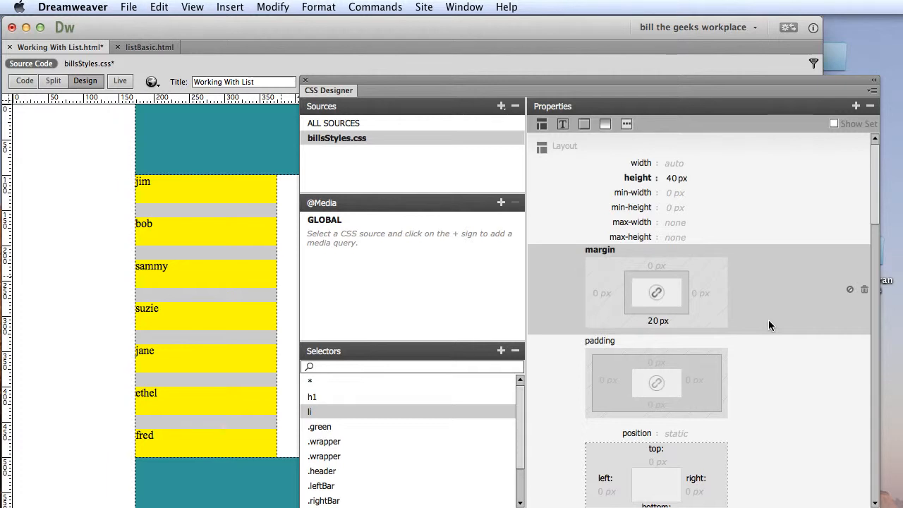
Step: Set the li selector's width to 100 px and center its text with text-align
click(675, 167)
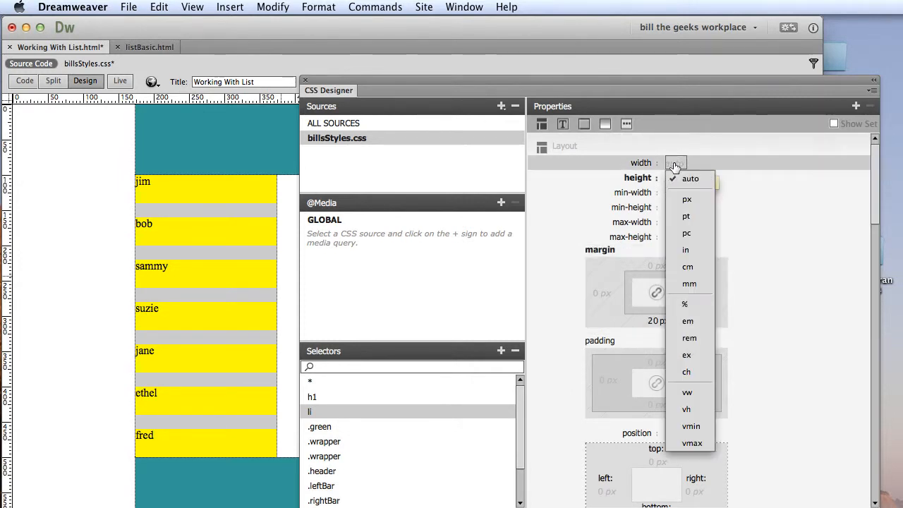
click(686, 200)
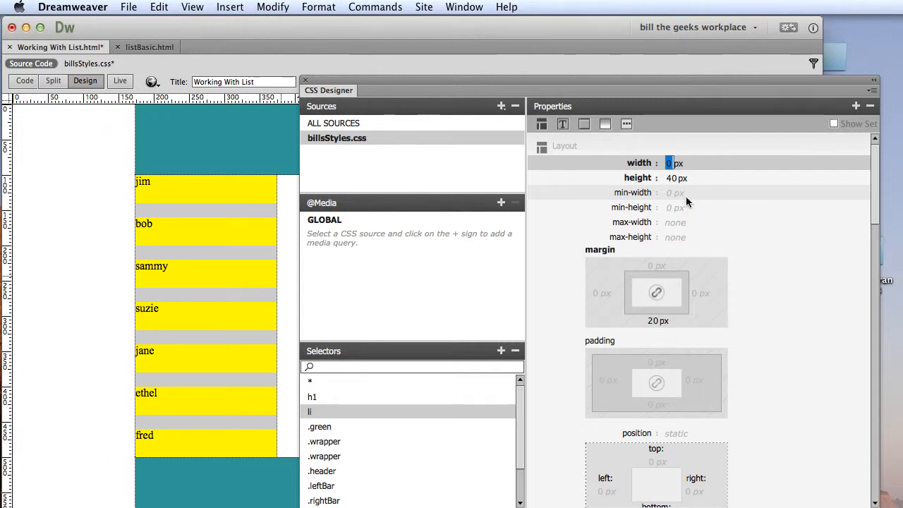
text(100)
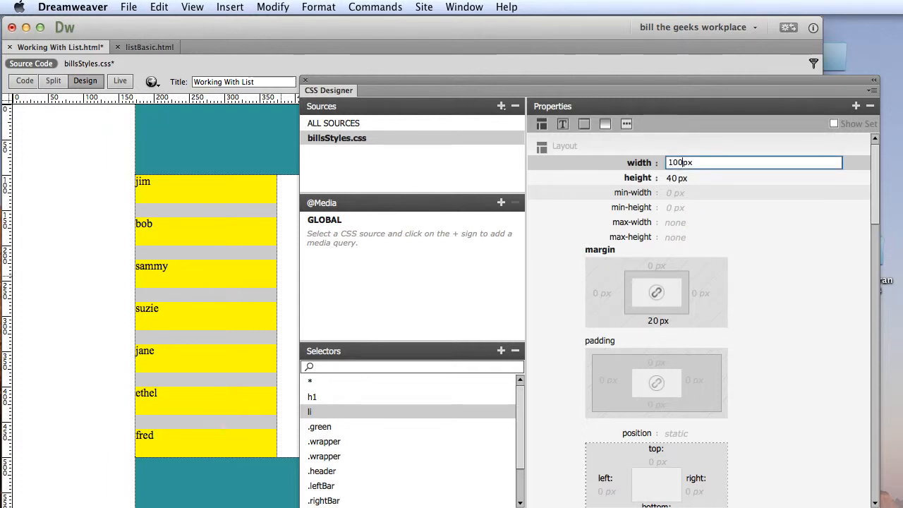
key(Return)
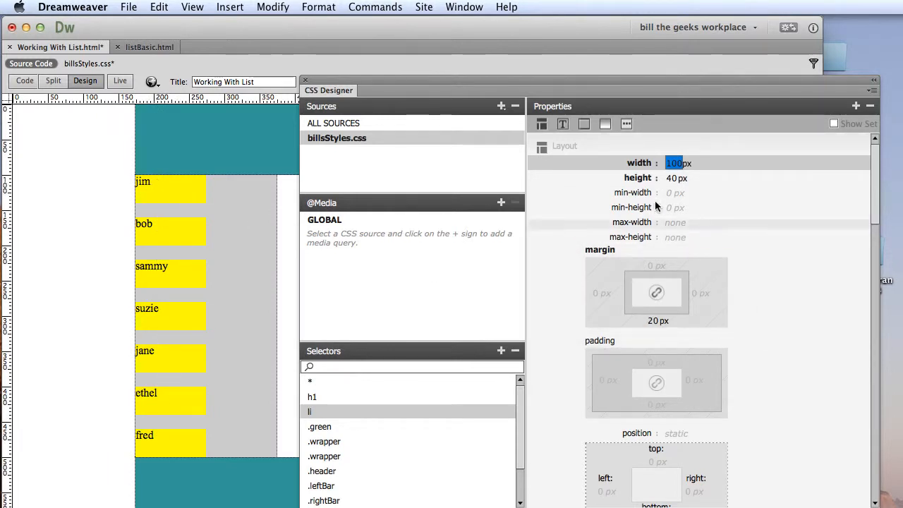
click(562, 124)
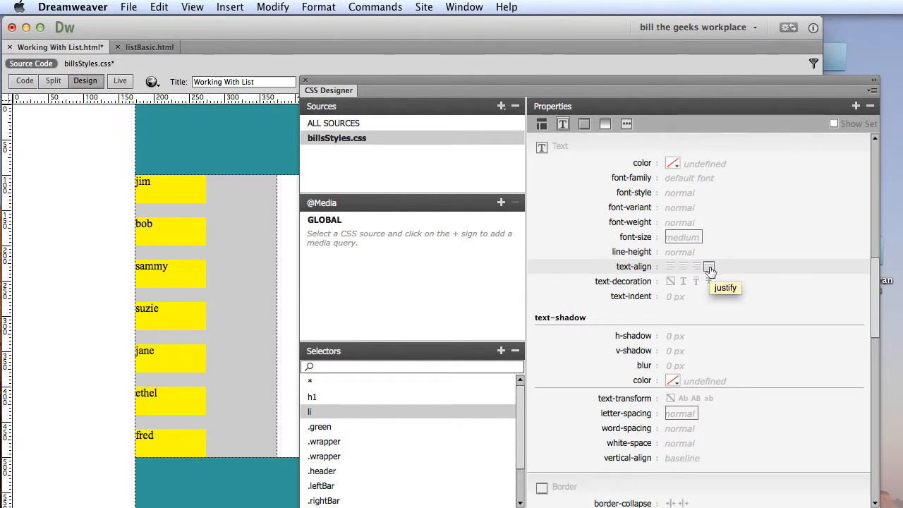
click(683, 268)
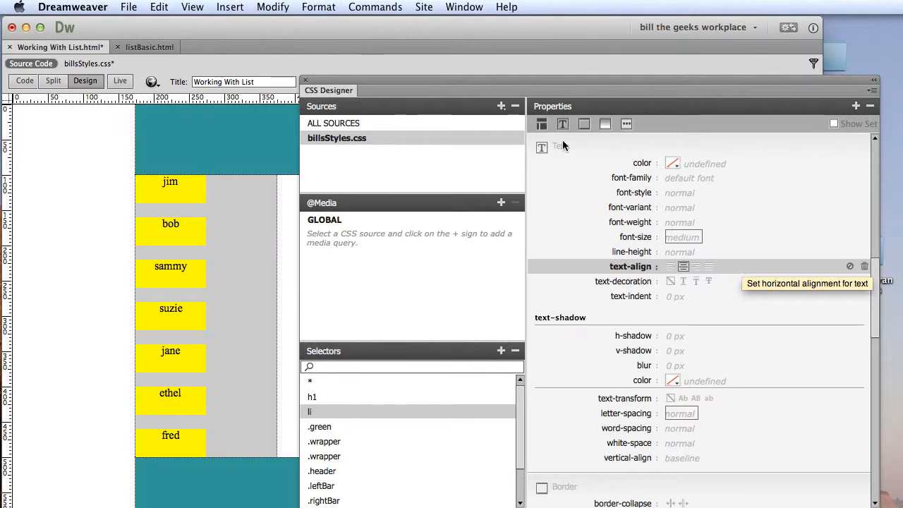
Step: Give the li selector a top padding of 10 px in its layout properties
click(542, 124)
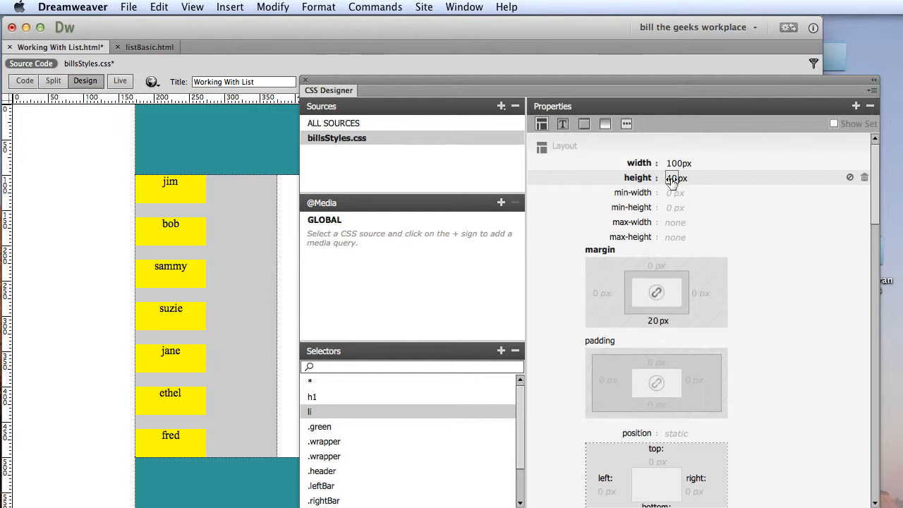
click(649, 362)
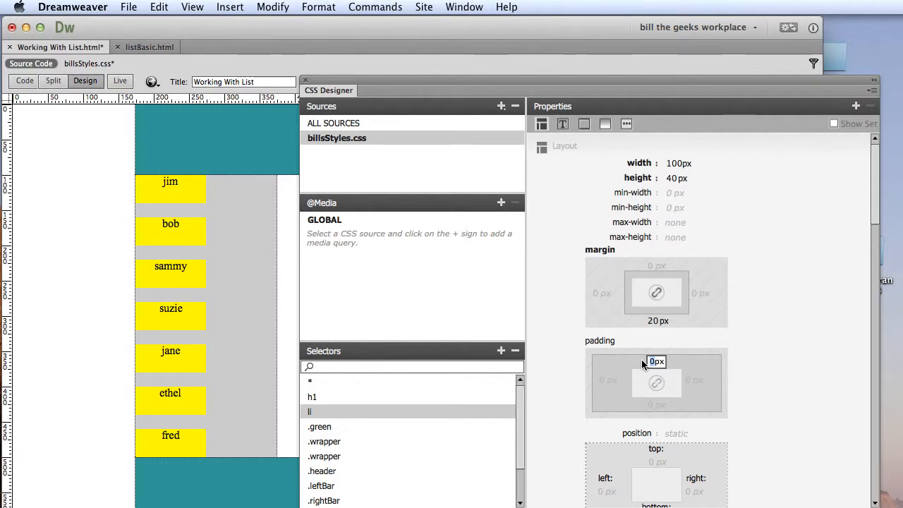
text(10)
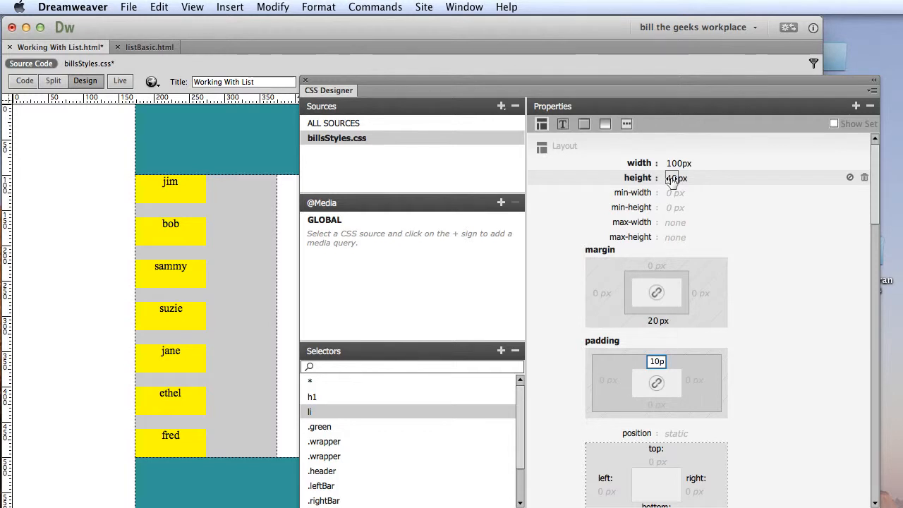
Step: Set the li selector's height to 30 px to compensate for the top padding
click(672, 179)
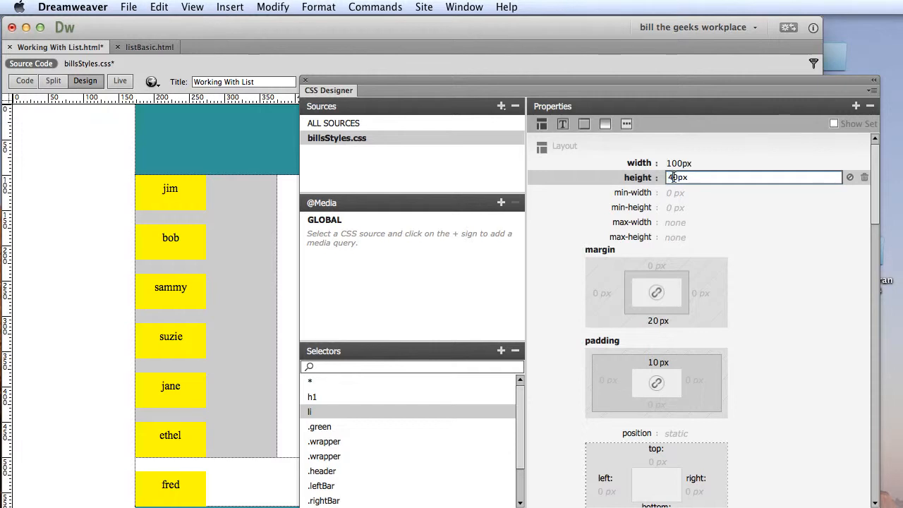
text(3)
key(Return)
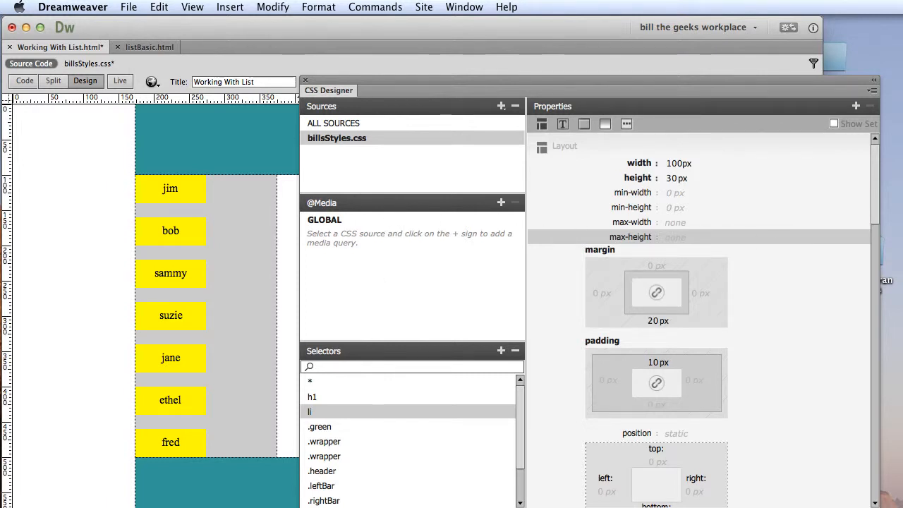
Step: Move the CSS Designer panel off the page and examine the ul rule's list-style declaration in the billsStyles.css code
drag(367, 507, 366, 500)
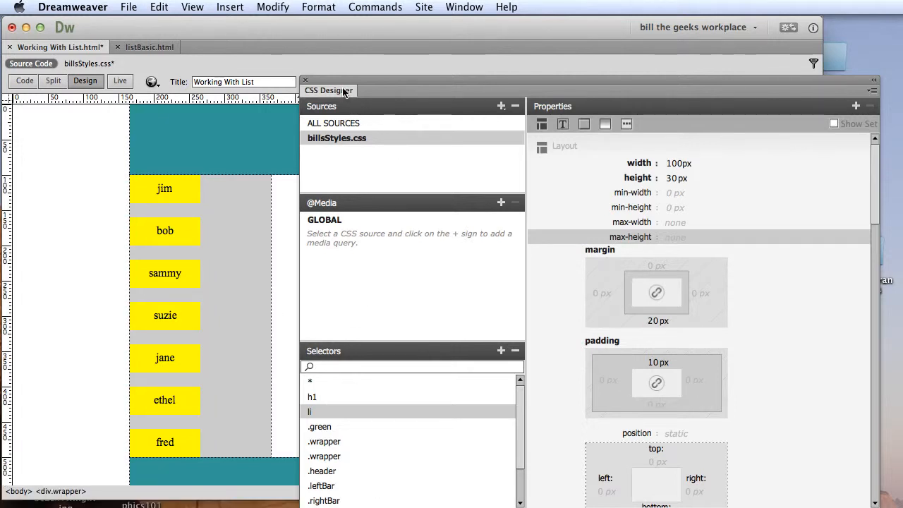
drag(340, 84, 293, 507)
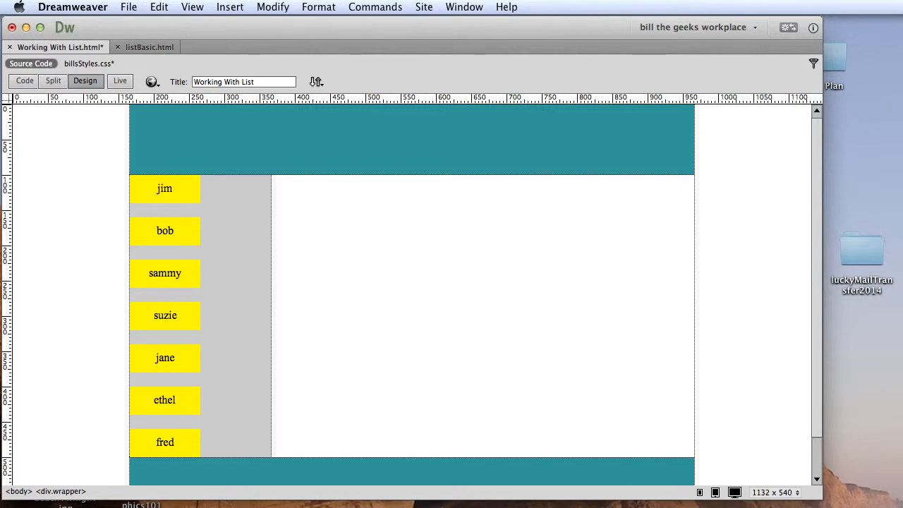
click(81, 64)
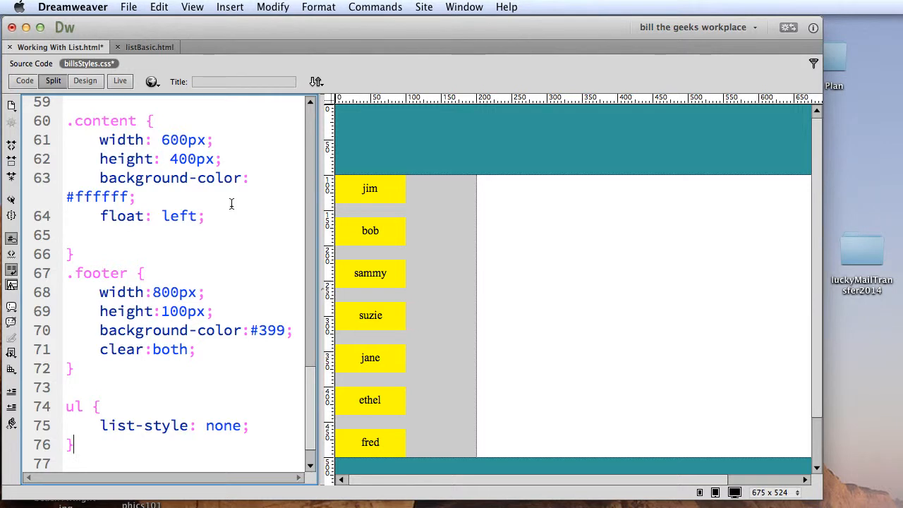
scroll(231, 204, down, 1)
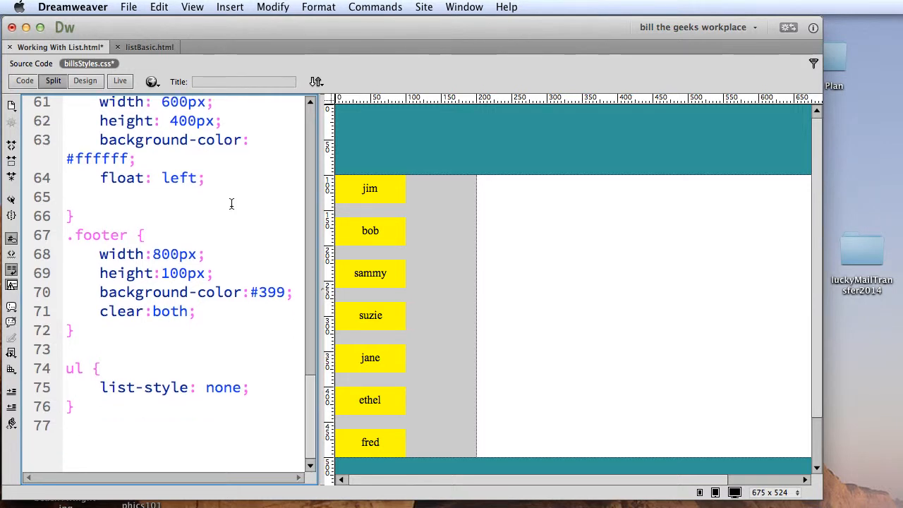
double_click(83, 368)
drag(100, 388, 252, 391)
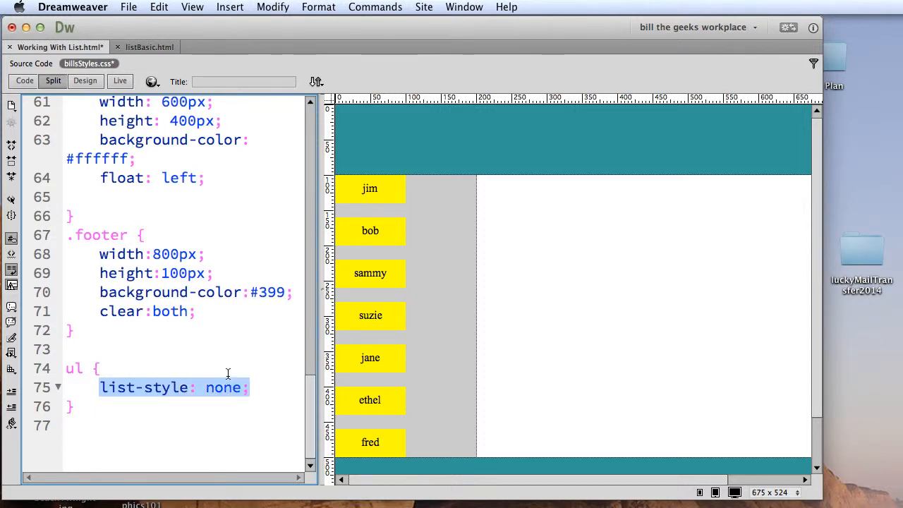
Step: Examine the li rule's declarations in the full code view of billsStyles.css and return to the design view
scroll(228, 373, up, 6)
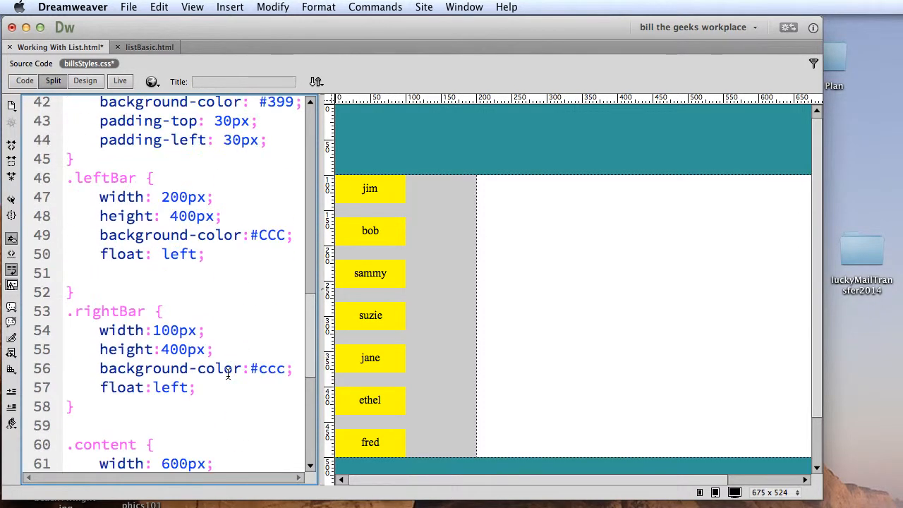
scroll(228, 374, up, 12)
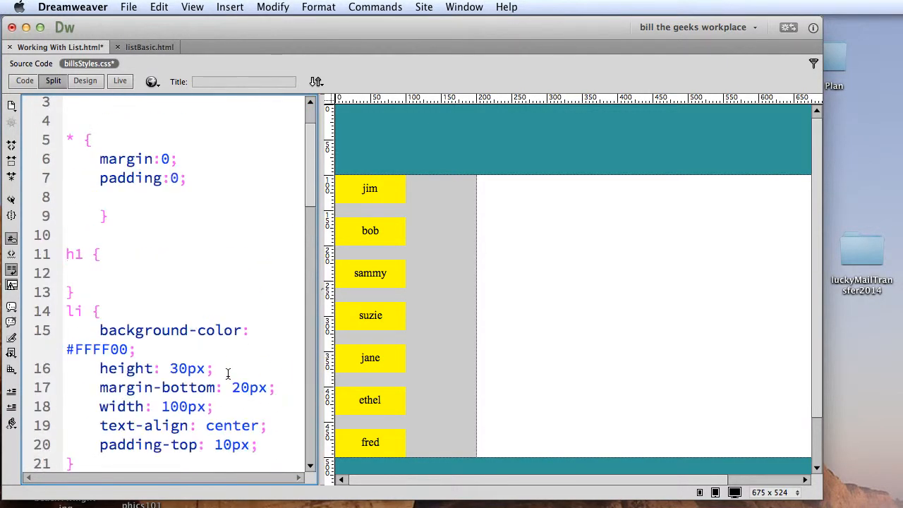
scroll(228, 373, down, 2)
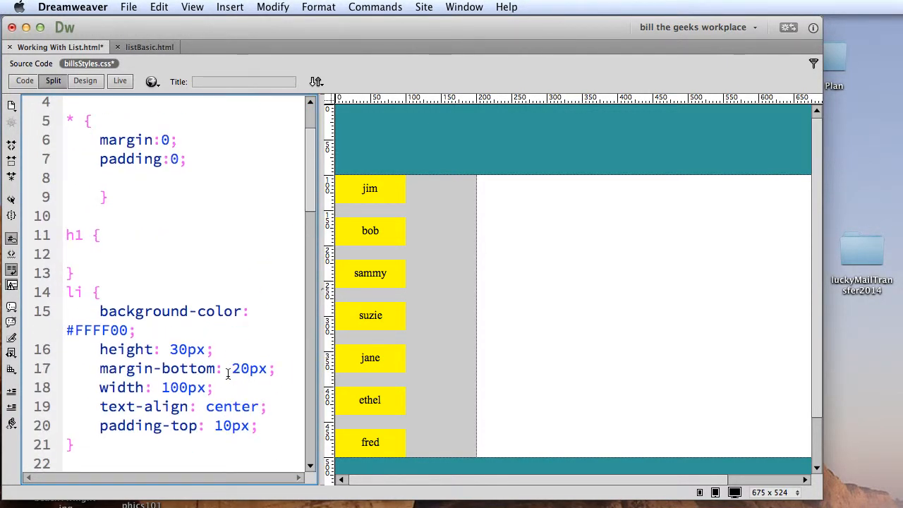
click(24, 83)
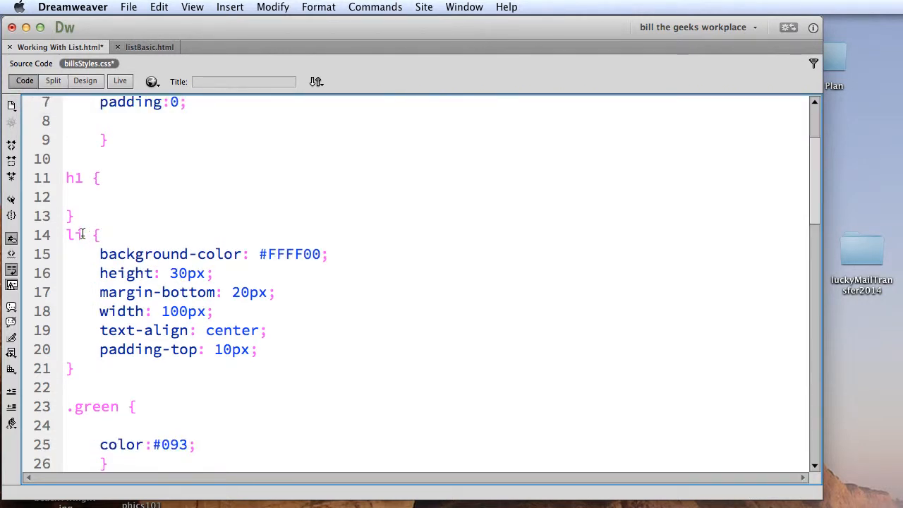
drag(83, 235, 66, 235)
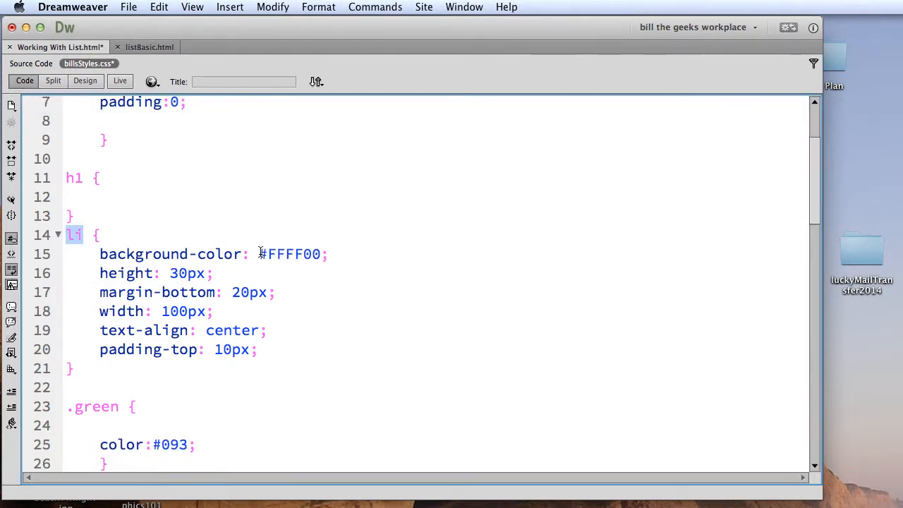
drag(259, 255, 323, 255)
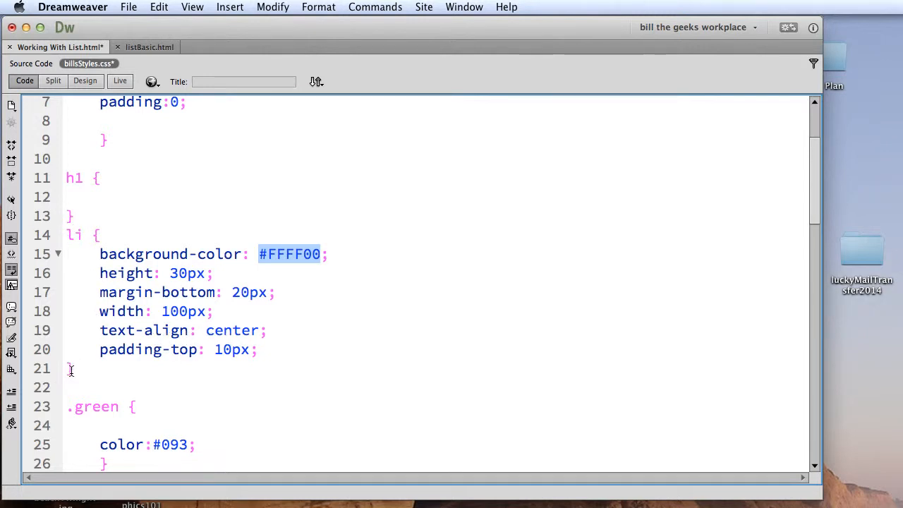
drag(72, 368, 54, 227)
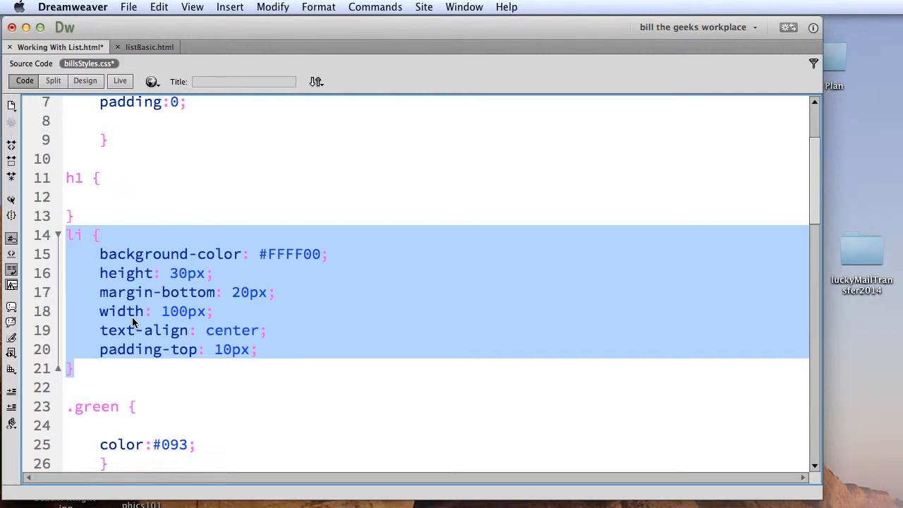
click(86, 81)
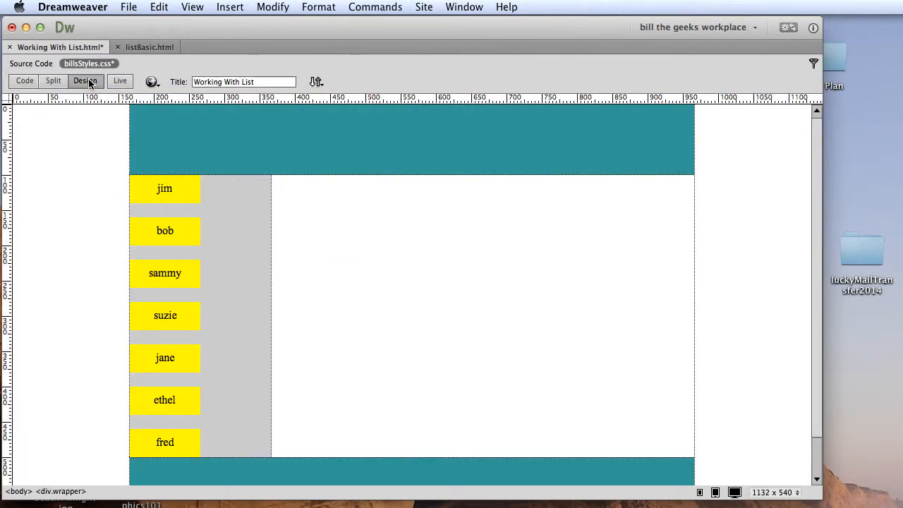